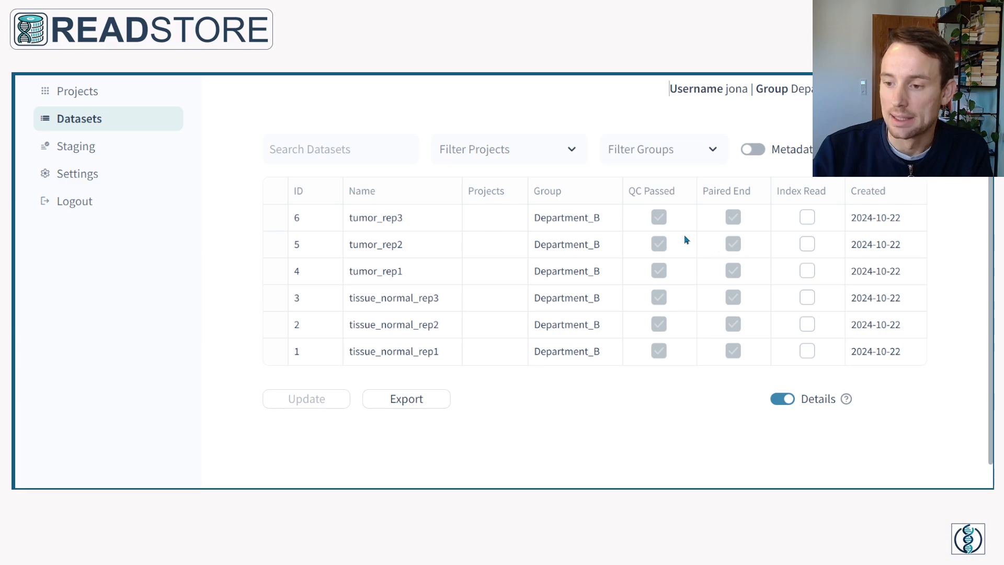
Step: Start a new project named cancer-project with the description "Investigation of cancer RNA-Seq"
left_click(106, 96)
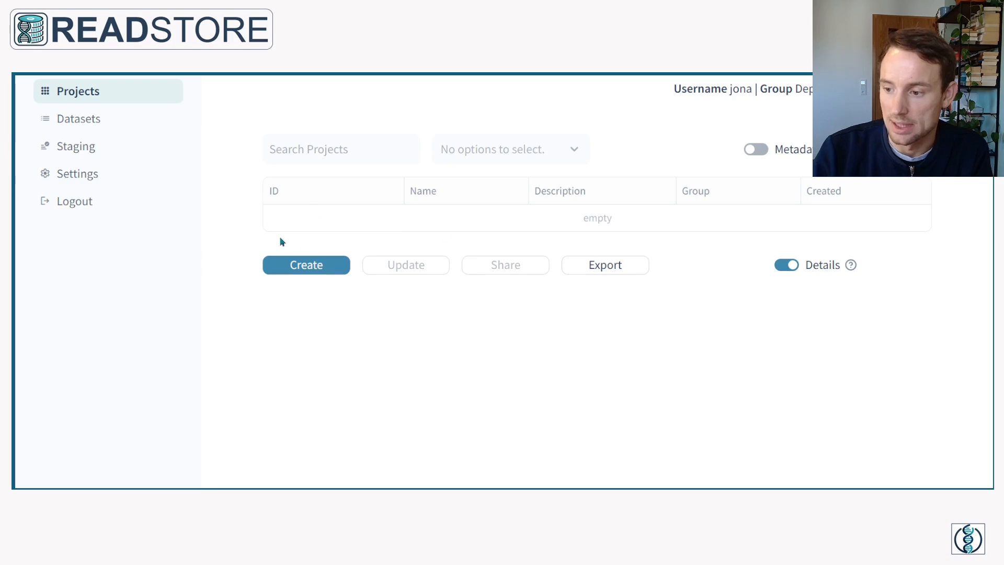
left_click(337, 267)
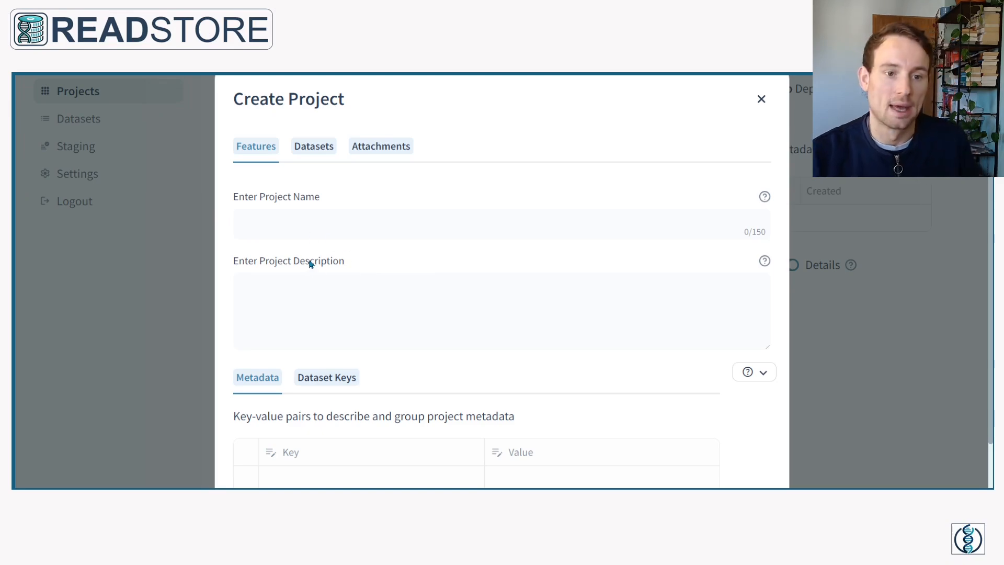
left_click(309, 236)
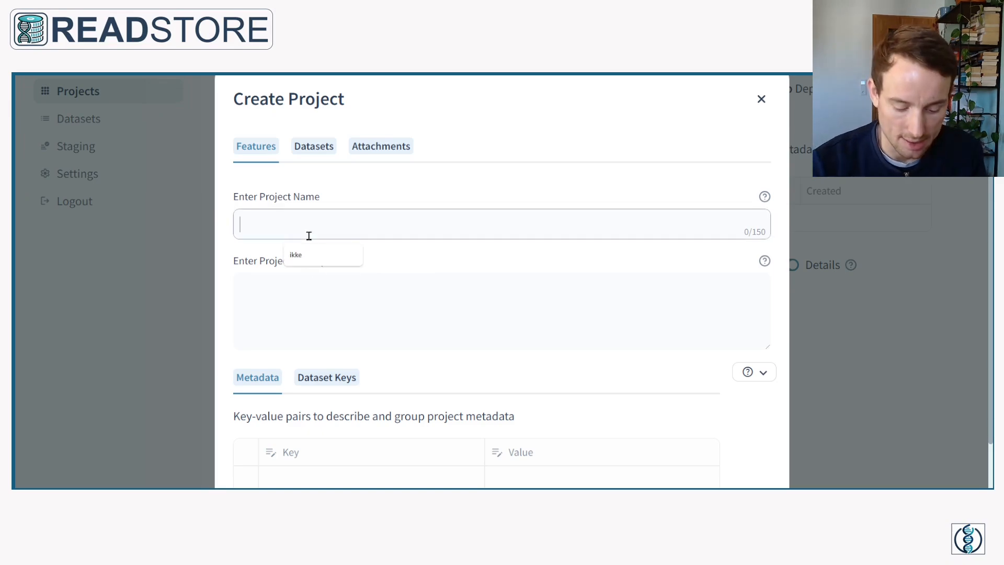
type("cancer-project")
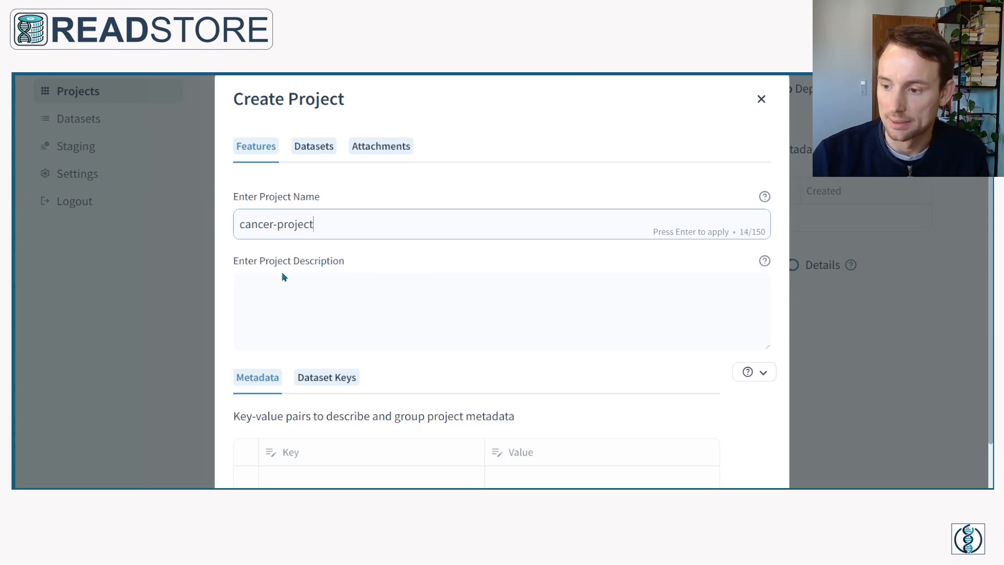
left_click(298, 303)
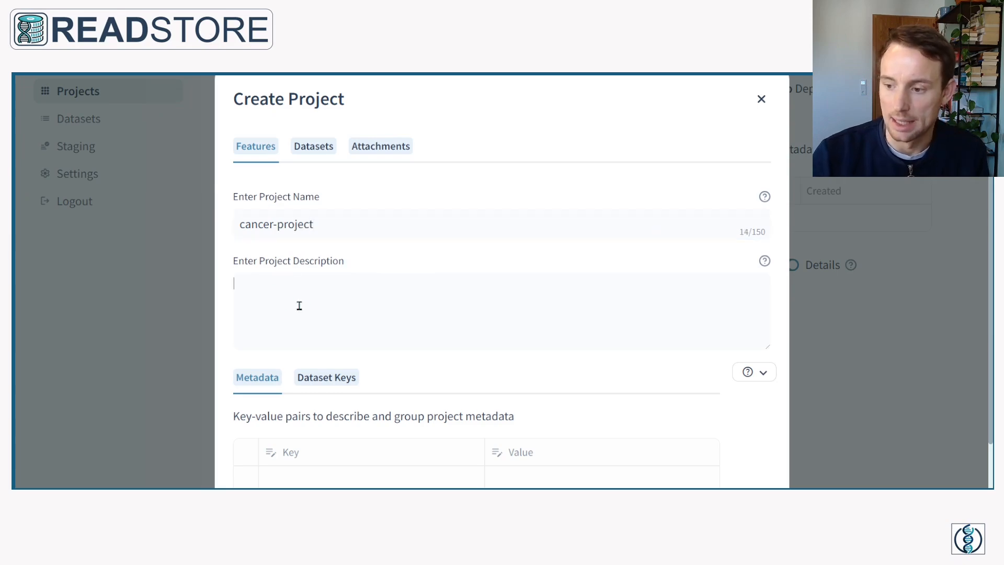
scroll(302, 282, "down", 1)
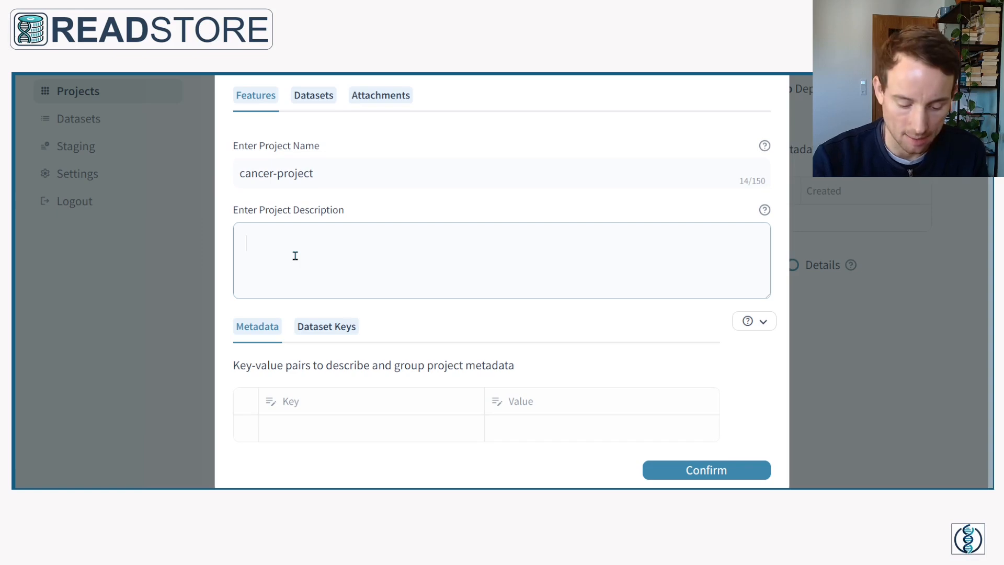
type("Investigation of cancer RNA-Seq")
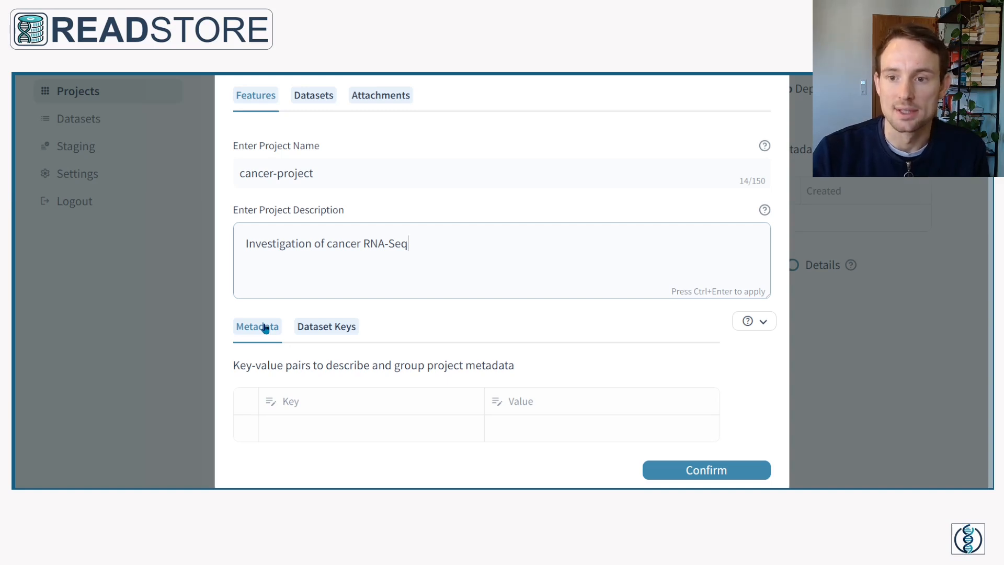
Step: Add project metadata with cost_center set to A125 and principle_investigator set to the investigator's full name
mouse_move(285, 427)
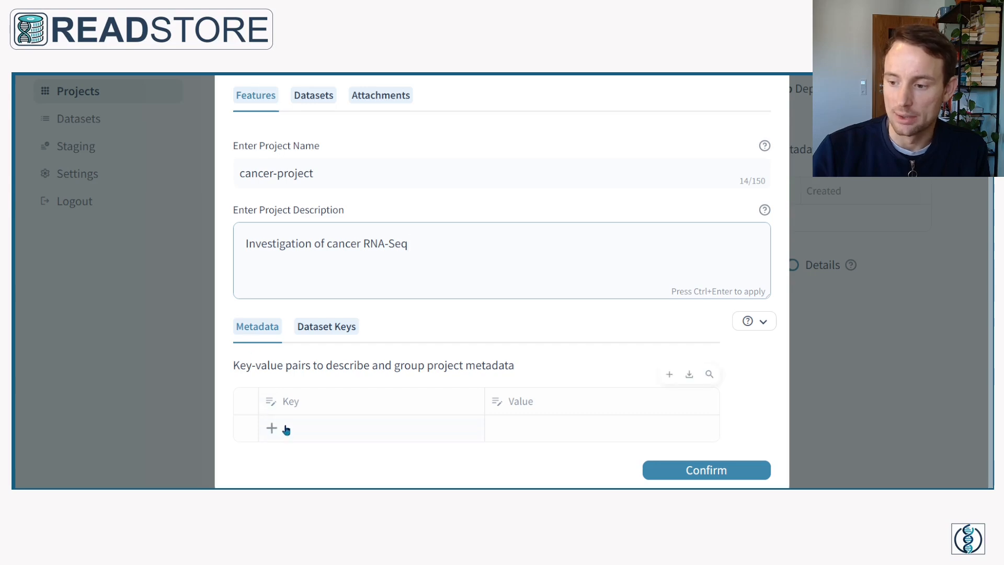
left_click(280, 430)
type("co")
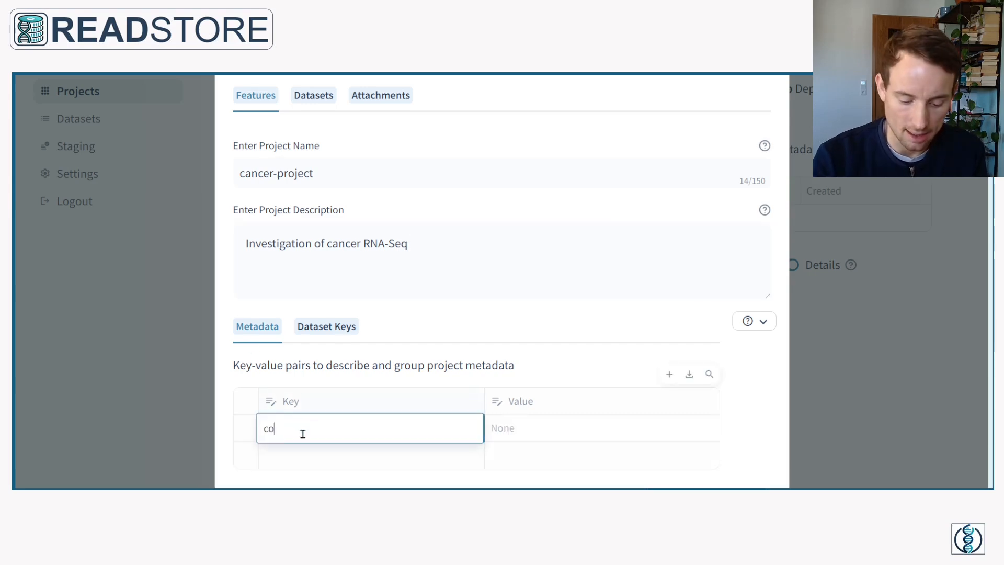
type("st_center")
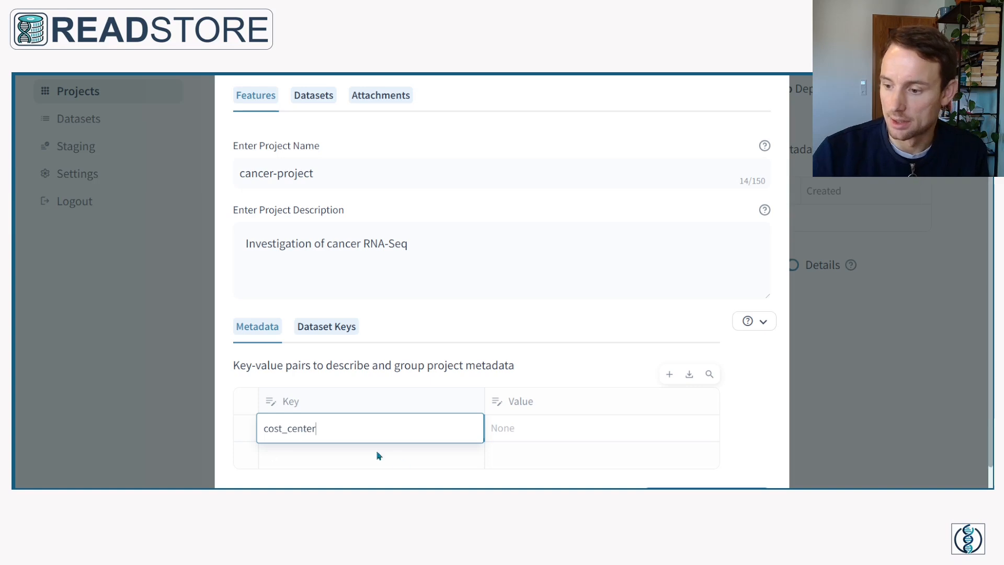
left_click(537, 434)
left_click(534, 429)
type("A125")
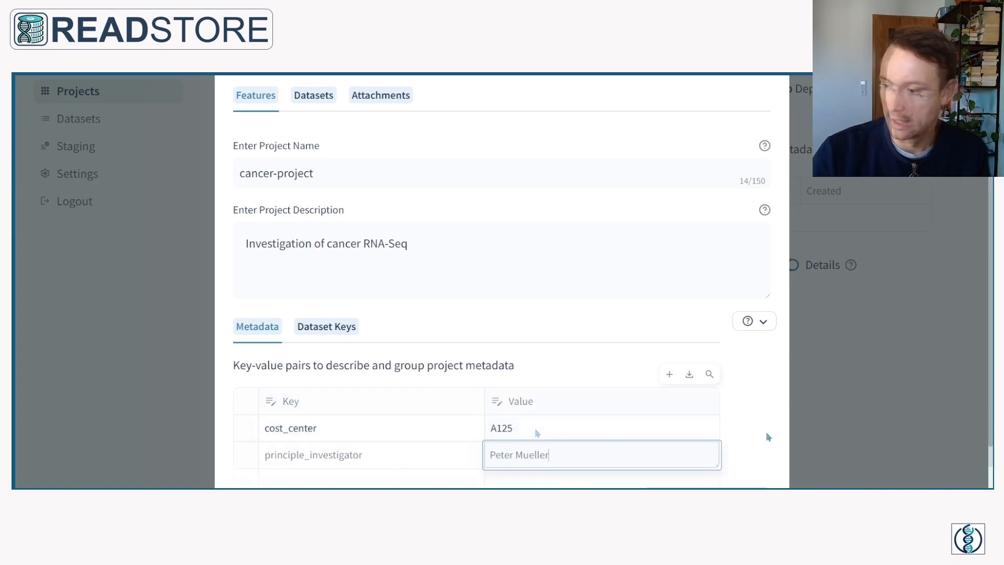
left_click(737, 426)
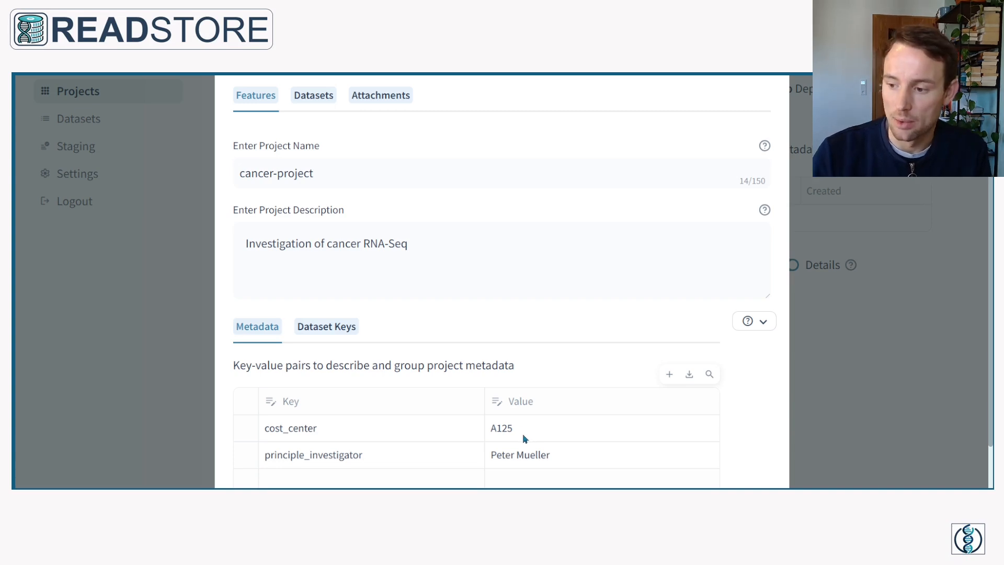
Step: Define Replicate and Tissue as metadata keys for the datasets attached to the project
left_click(331, 330)
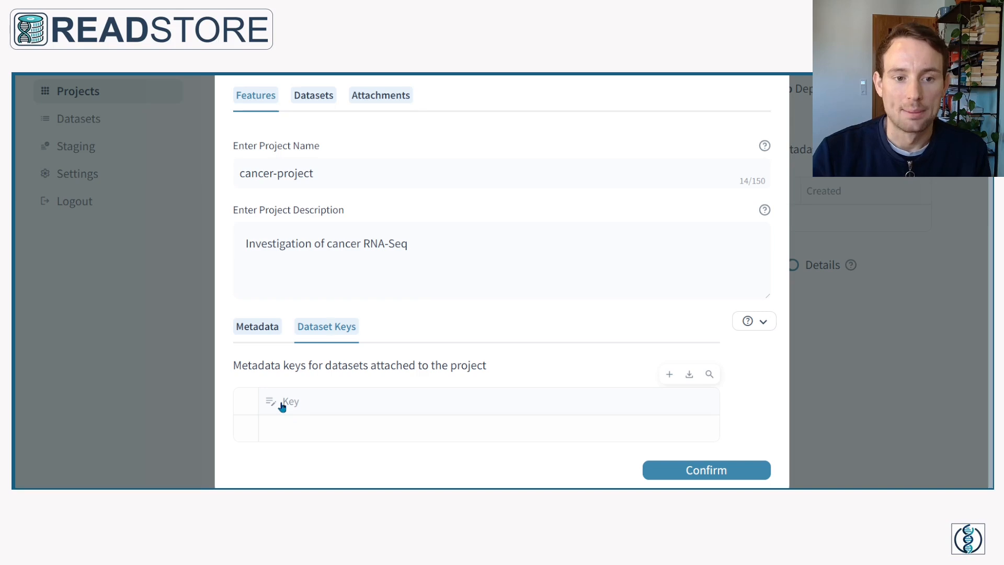
left_click(297, 430)
type("Replicate")
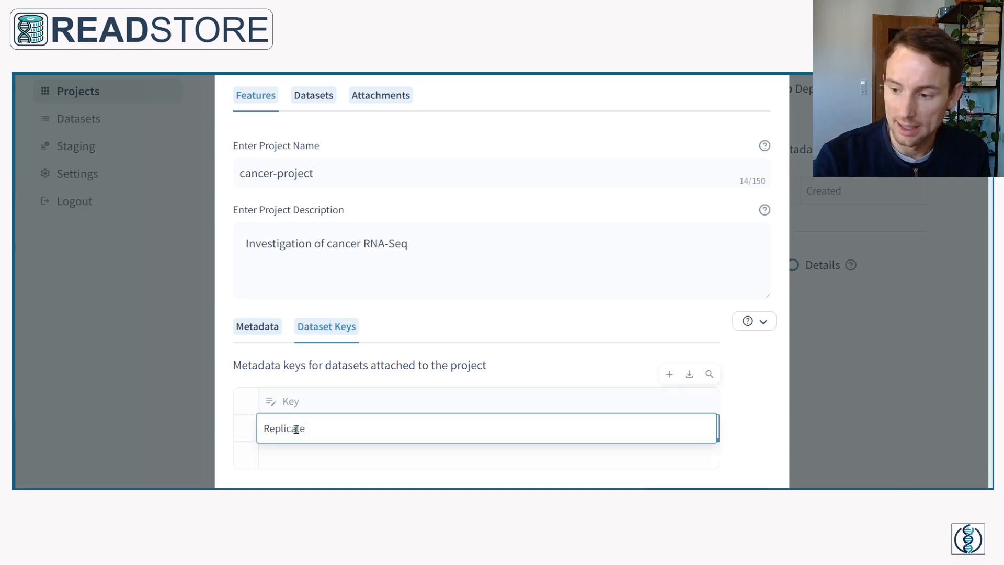
key("Return")
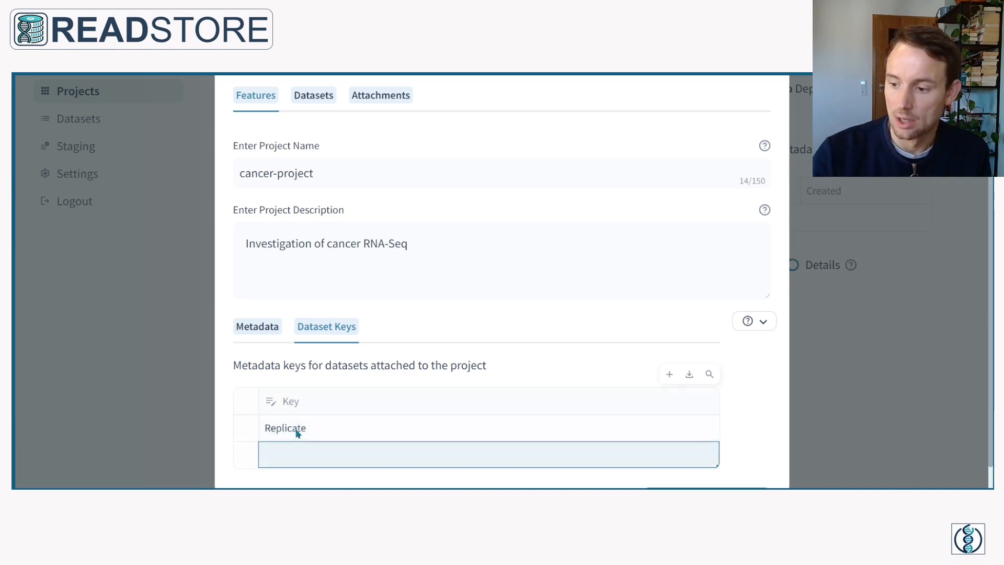
left_click(290, 454)
type("Tis")
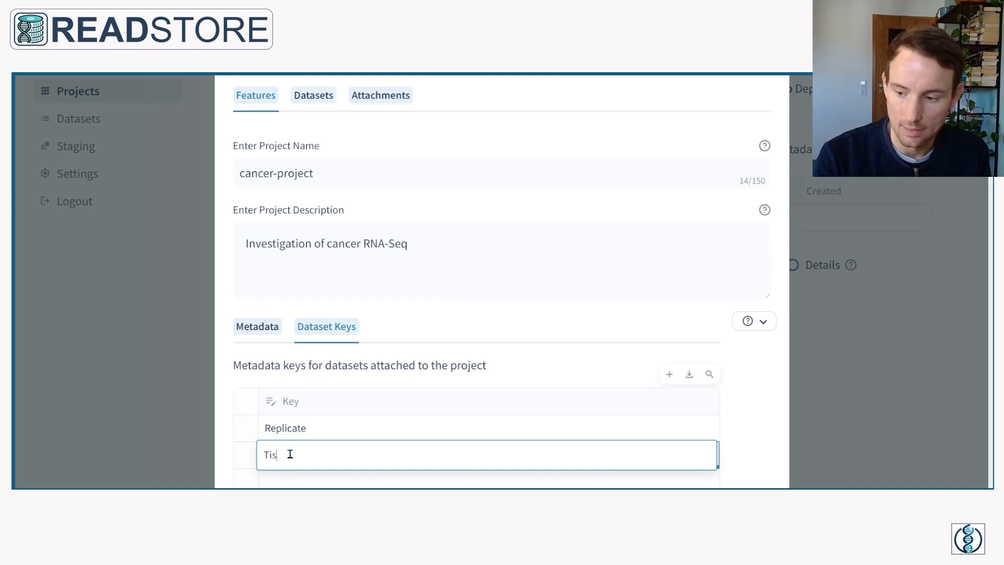
type("sue")
key("Return")
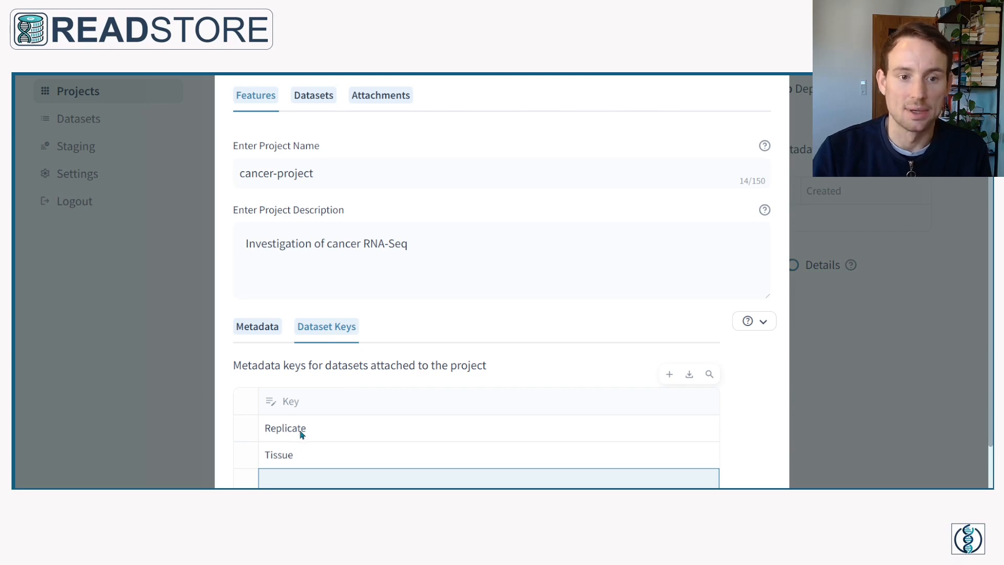
Step: Attach all available datasets, the three tissue_normal and three tumor replicates, to the project
scroll(301, 434, "down", 1)
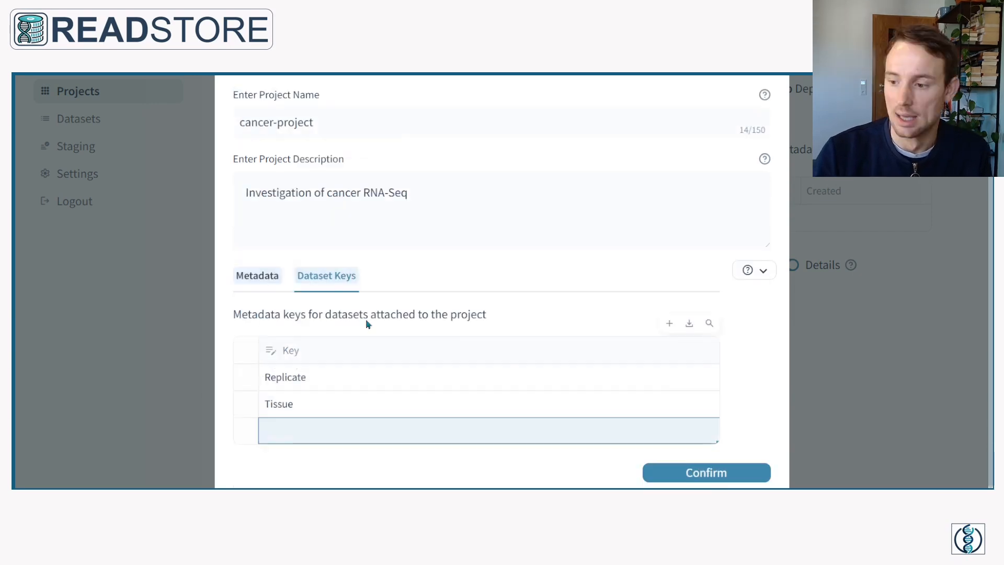
left_click(238, 275)
scroll(324, 337, "up", 2)
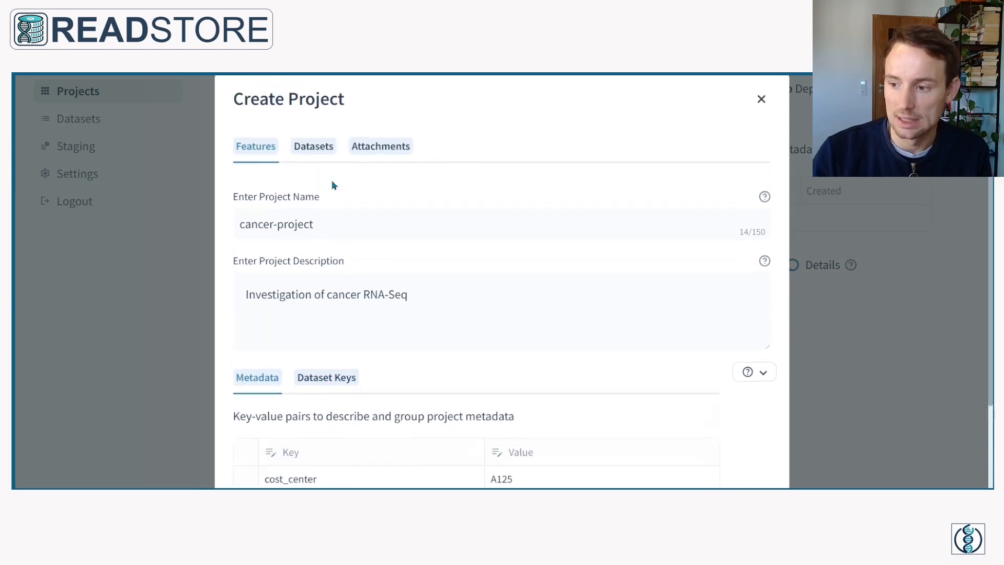
left_click(316, 150)
scroll(387, 246, "down", 1)
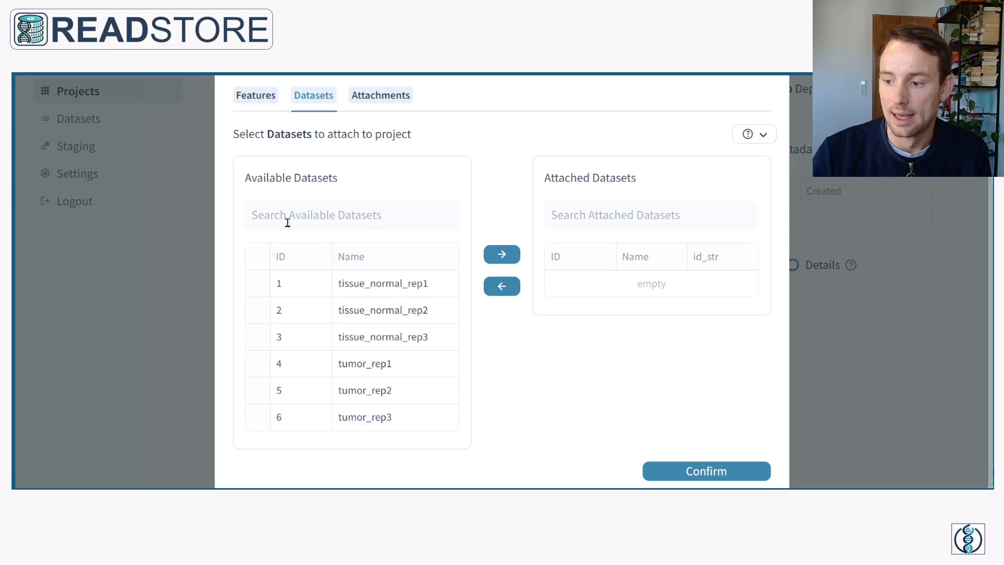
mouse_move(258, 257)
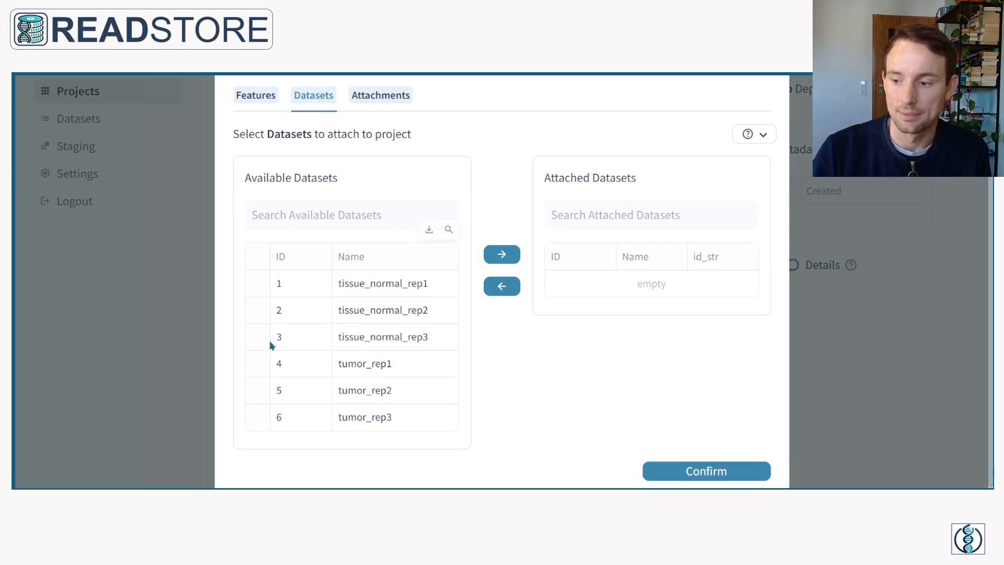
left_click(258, 256)
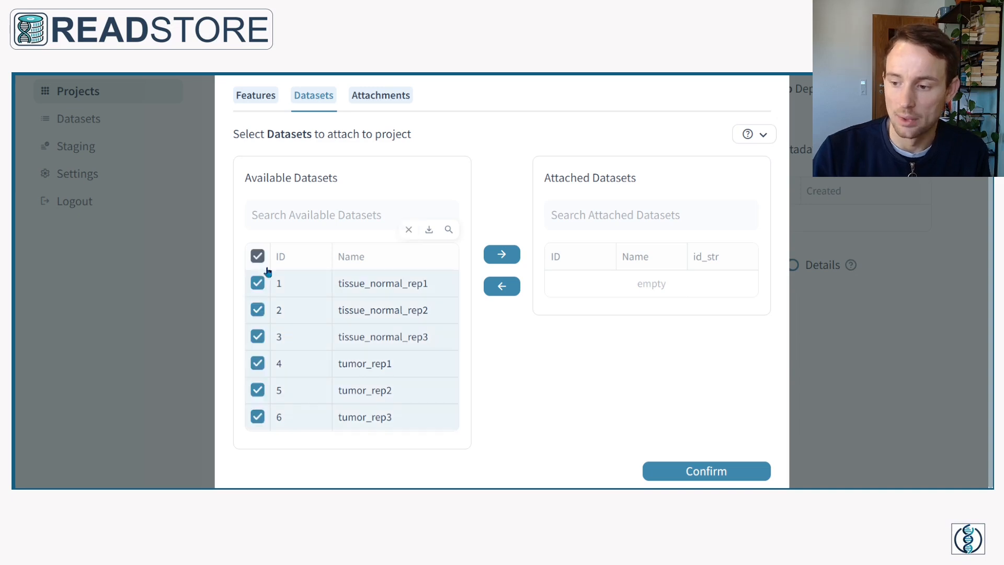
left_click(502, 254)
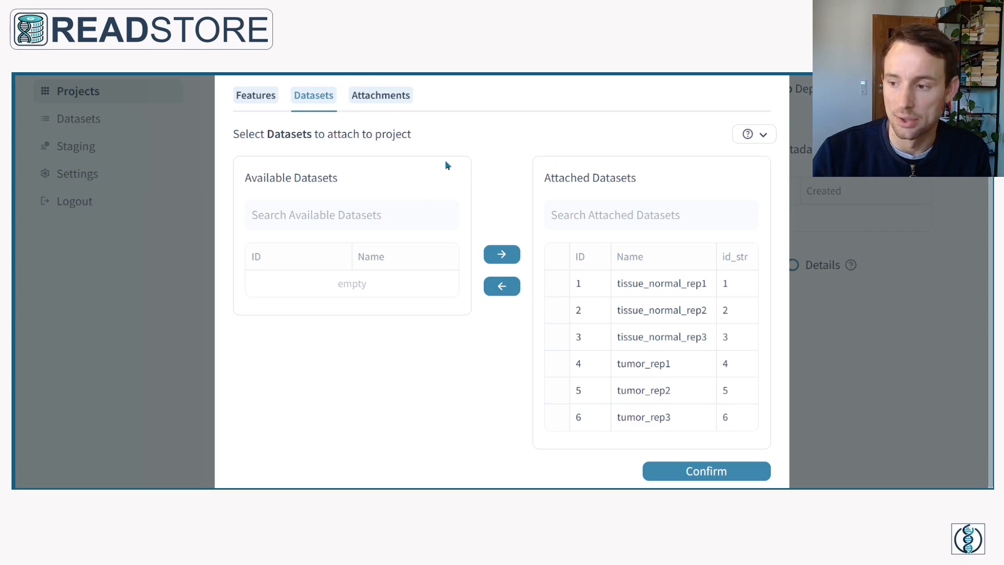
Step: Upload the file LibraryQC.pptx as a project attachment and confirm the project's creation
left_click(380, 100)
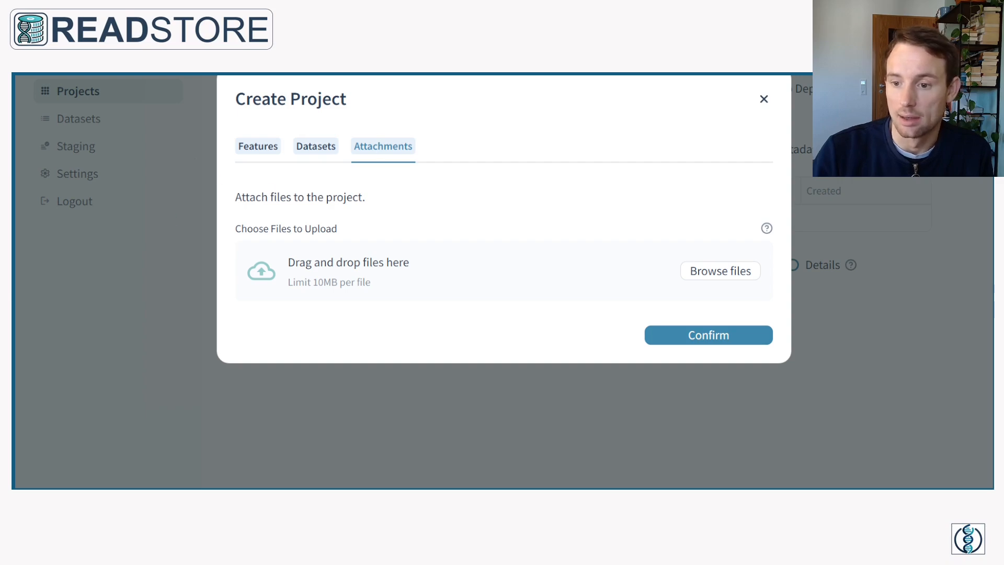
left_click_drag(17, 286, 320, 279)
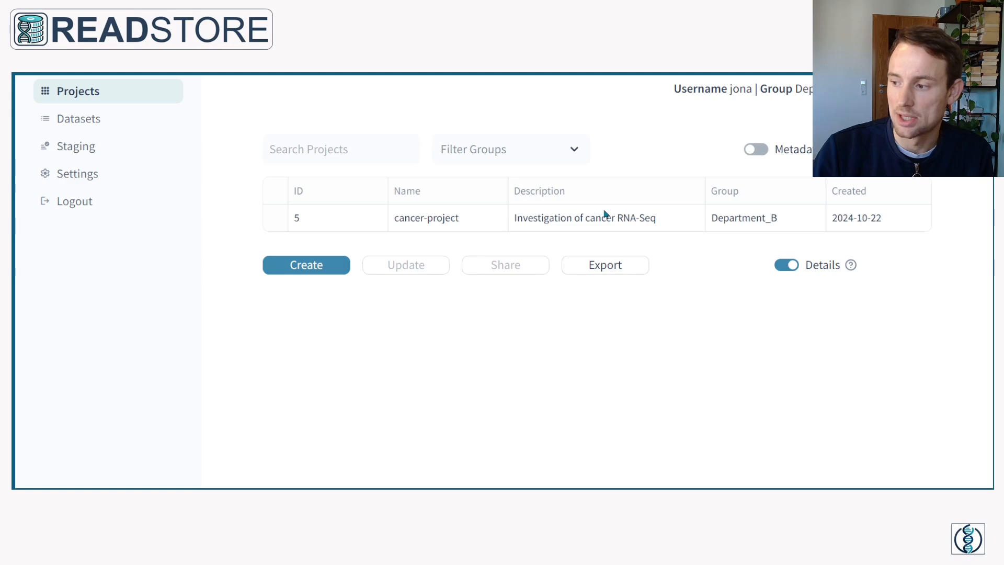
Step: Review the cancer-project's details, metadata and attached datasets, and select LibraryQC.pptx among its attachments
left_click(276, 219)
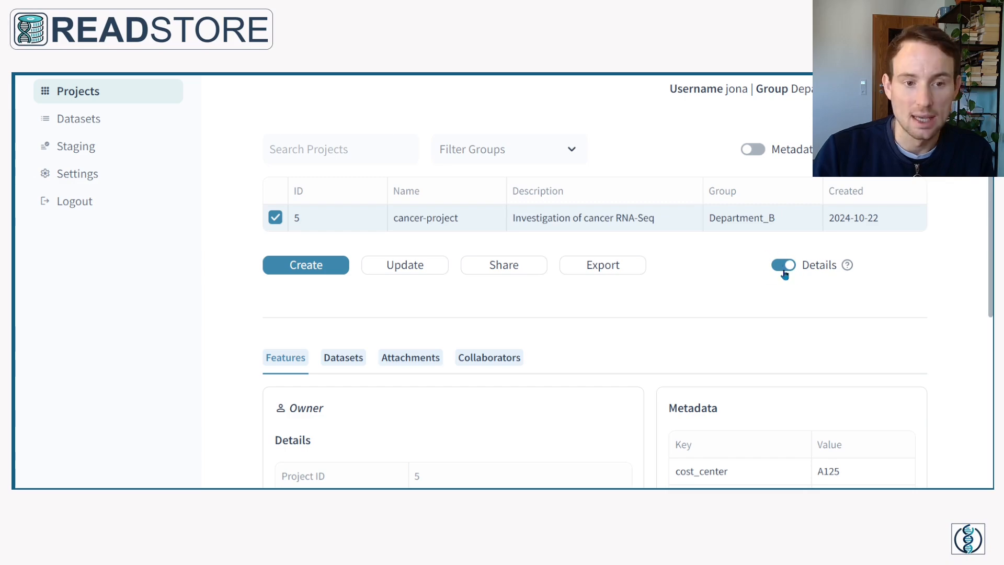
scroll(780, 264, "down", 4)
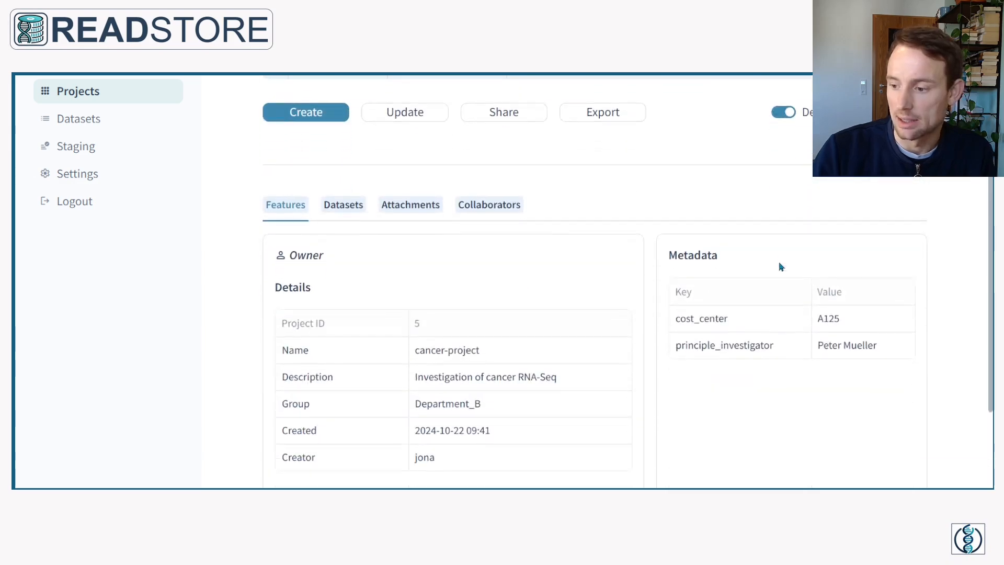
scroll(779, 267, "up", 1)
scroll(779, 267, "down", 1)
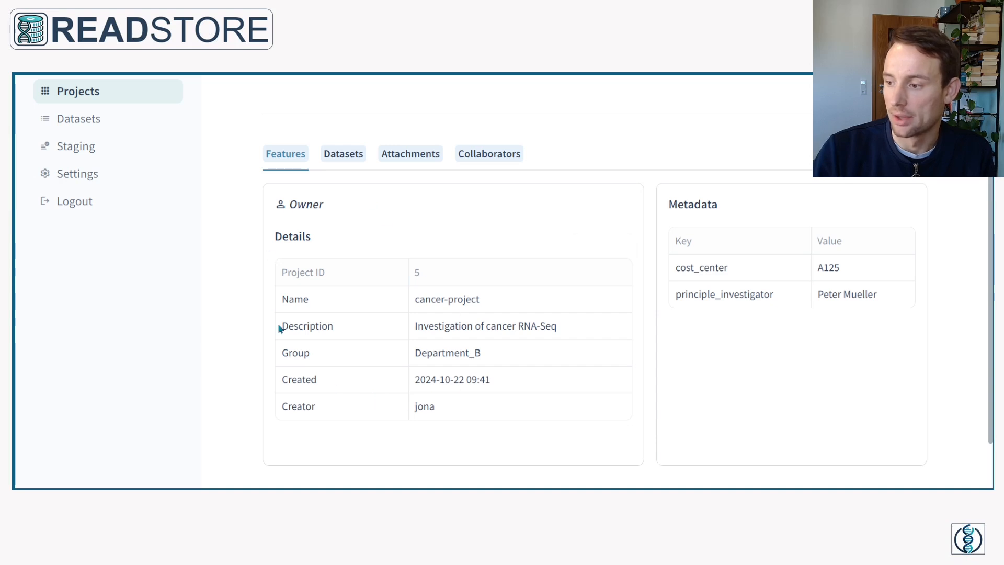
left_click(359, 159)
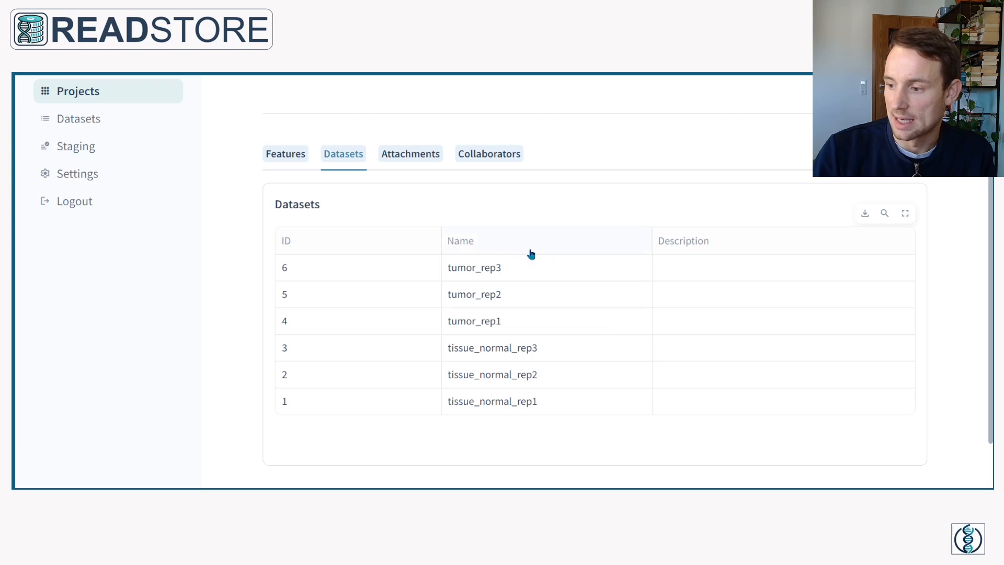
left_click(399, 156)
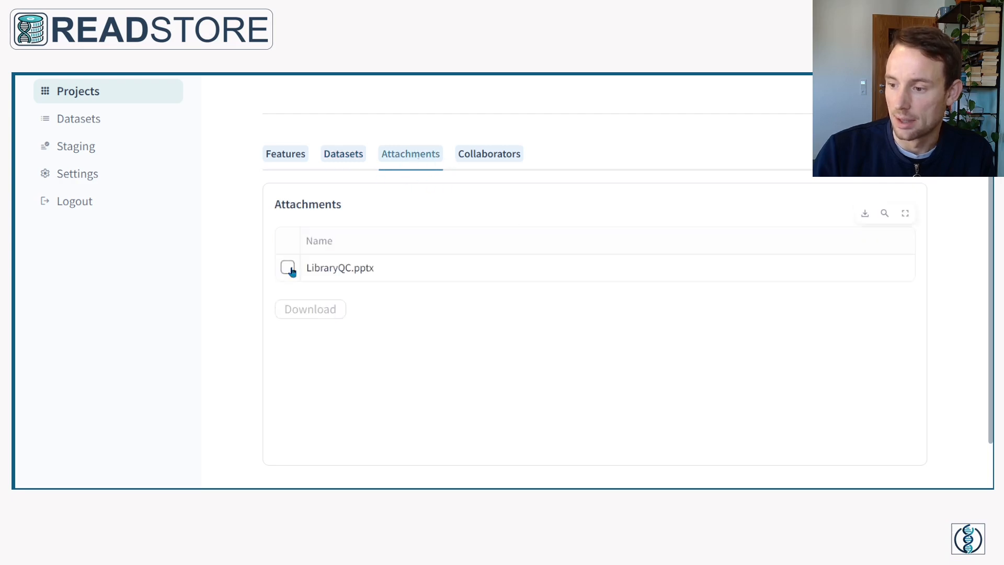
left_click(288, 268)
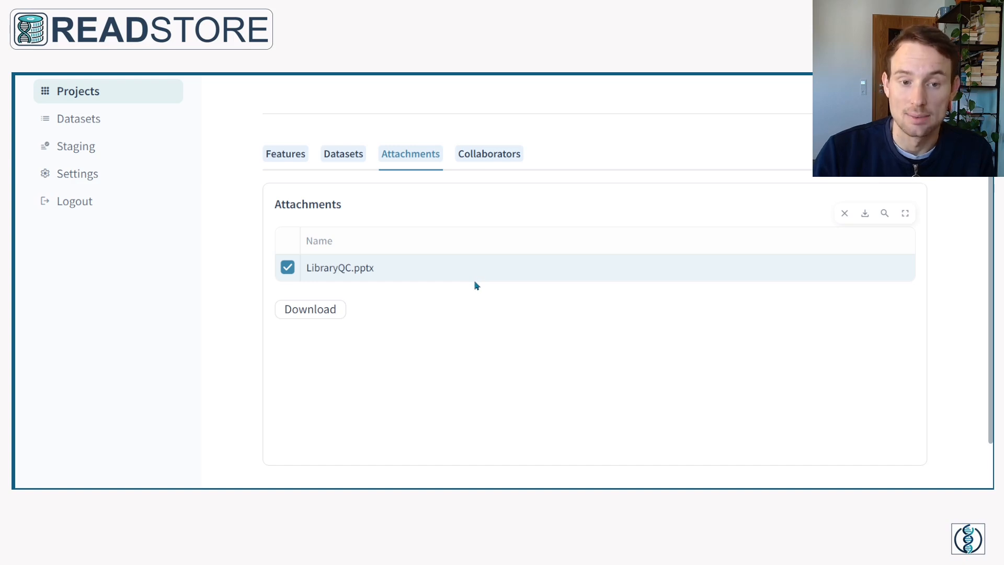
scroll(475, 285, "up", 1)
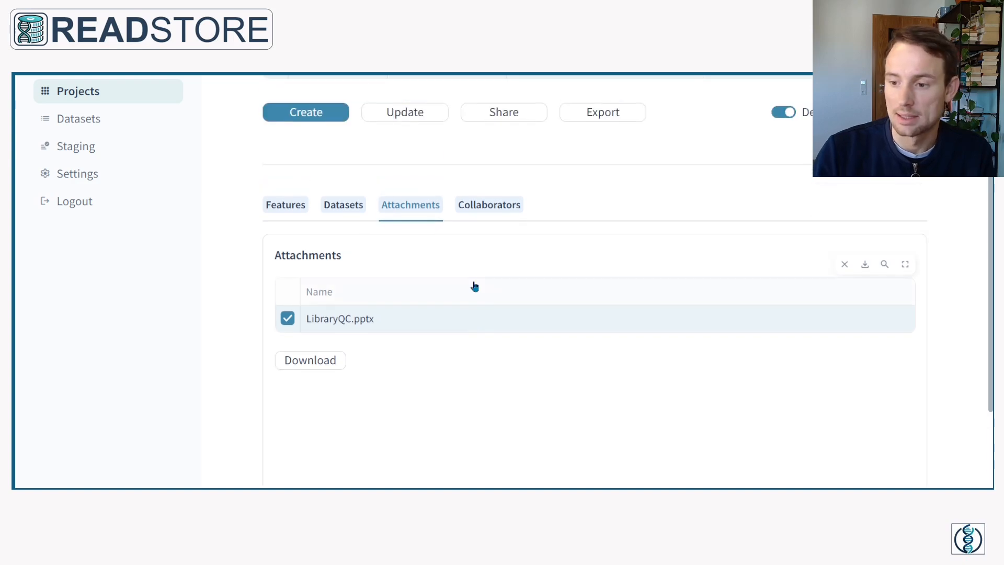
Step: Open the dataset tumor_rep3 for updating and set its replicate metadata value to 3
left_click(135, 130)
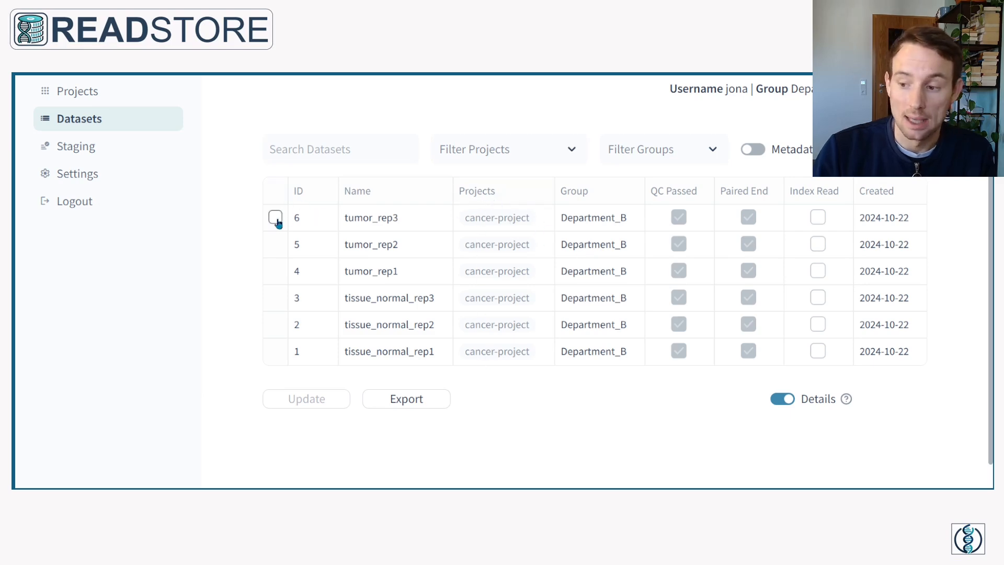
left_click(276, 218)
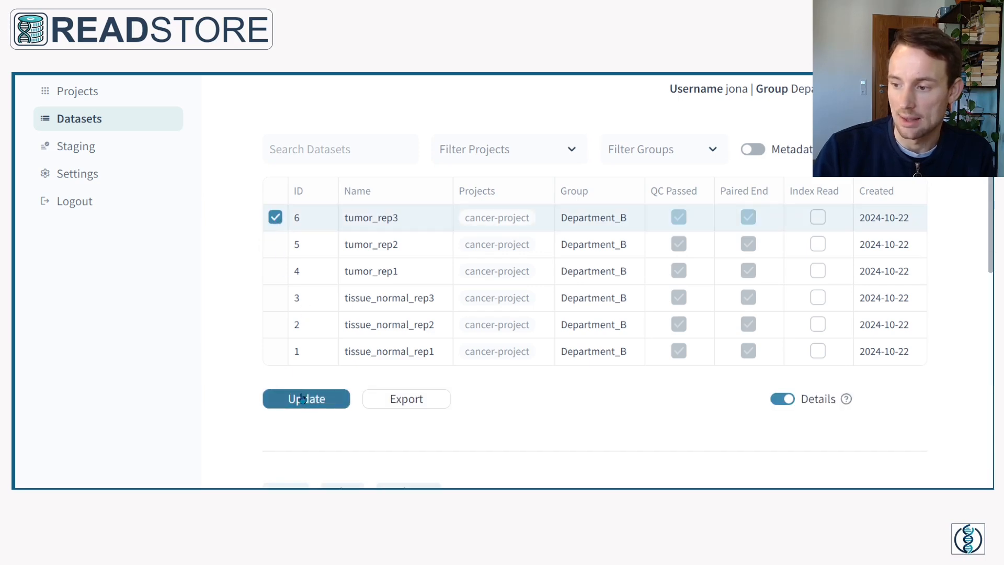
left_click(299, 401)
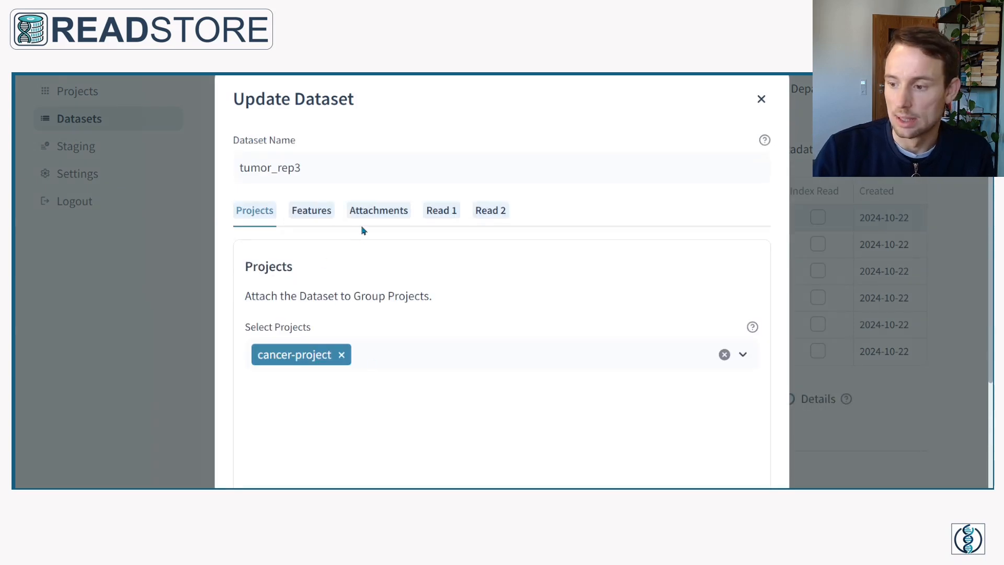
left_click(324, 217)
scroll(364, 311, "down", 2)
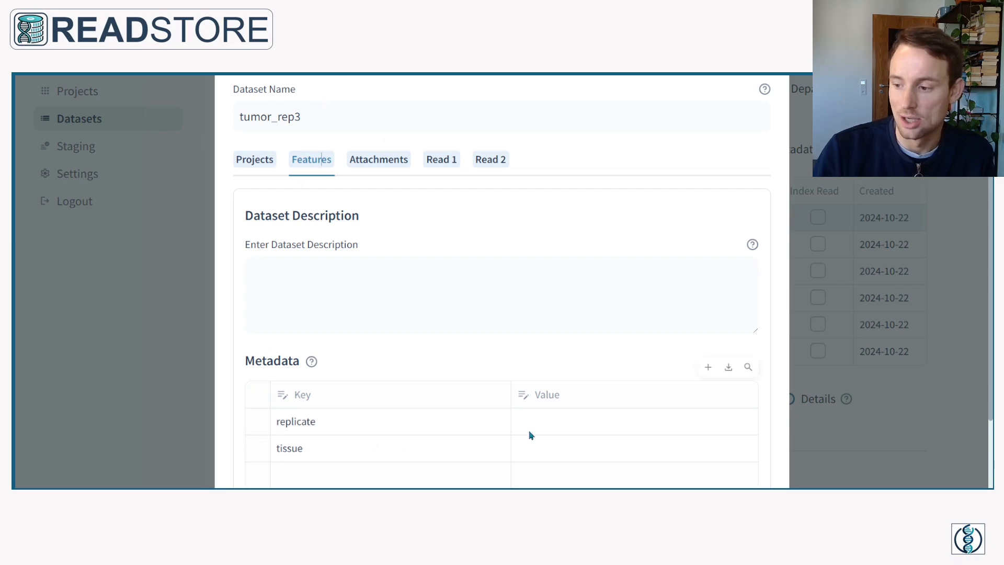
left_click(554, 426)
left_click(554, 425)
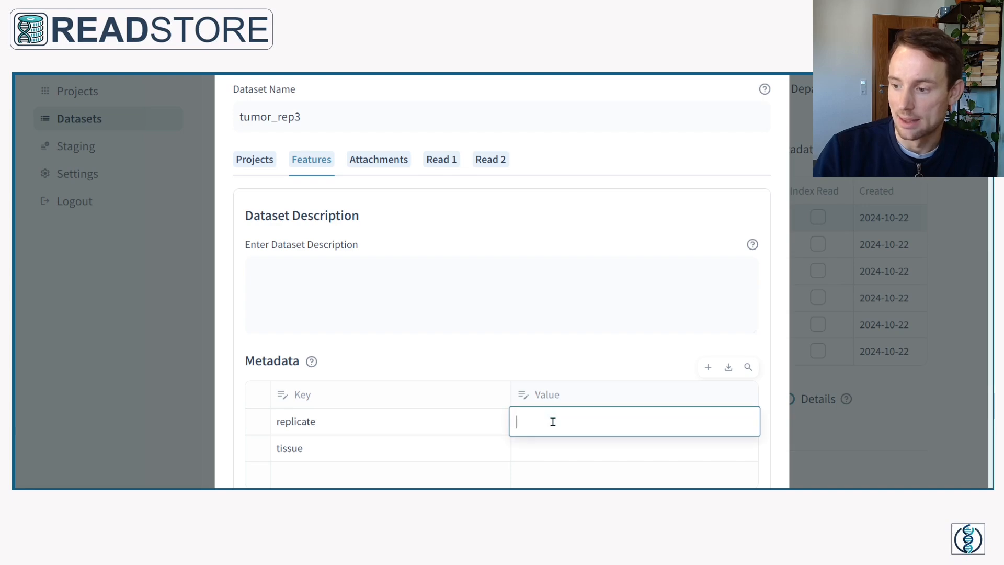
type("3")
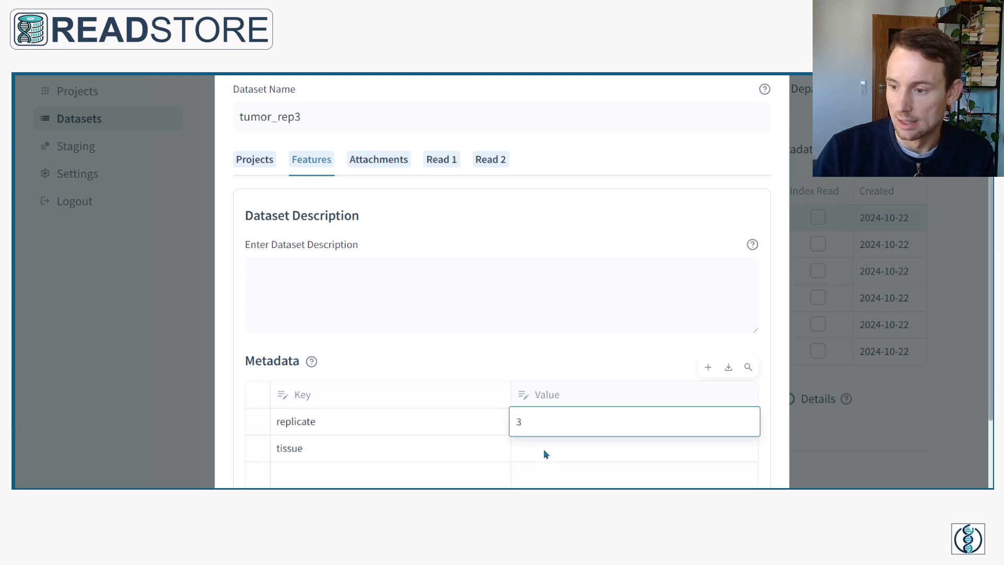
Step: Set the tissue metadata value of tumor_rep3 to tumor and confirm the dataset update
double_click(543, 448)
type("t")
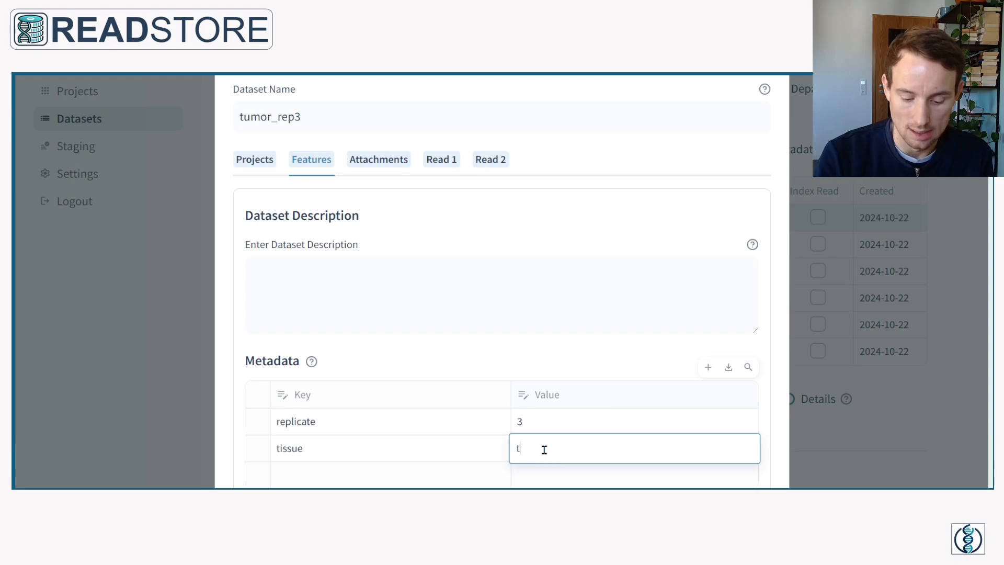
type("umor")
key("Return")
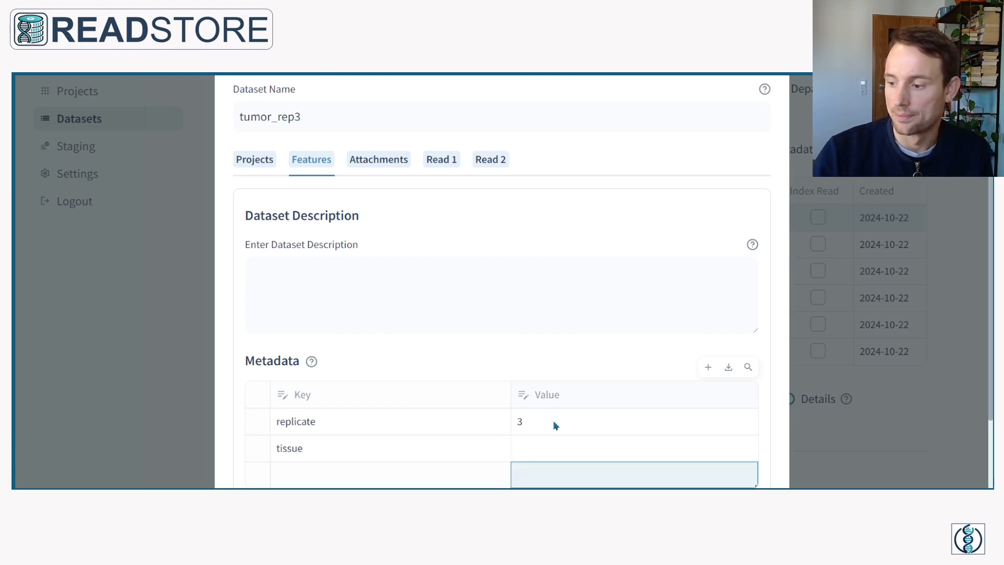
scroll(553, 425, "down", 1)
left_click(550, 402)
left_click(550, 400)
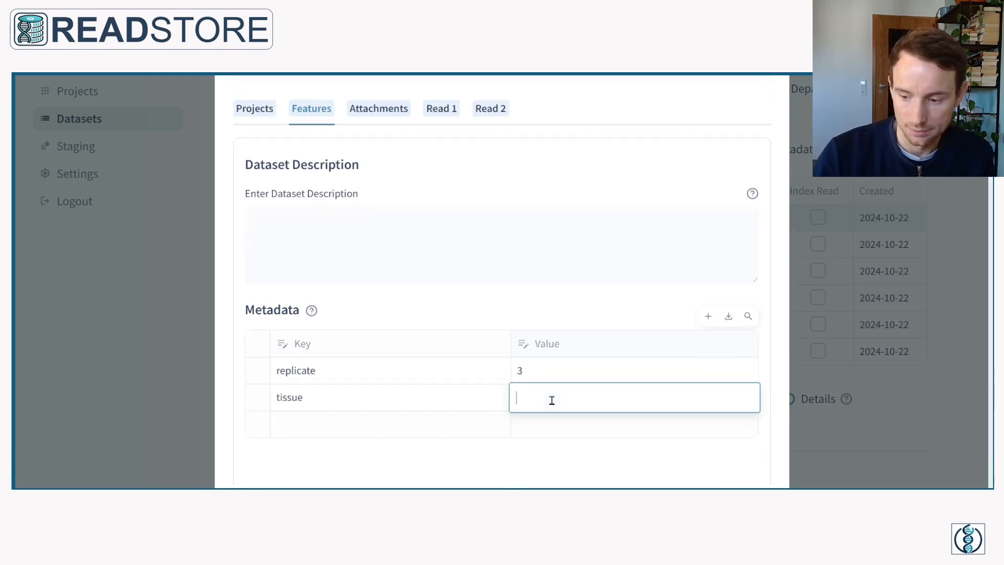
type("tumor")
key("Return")
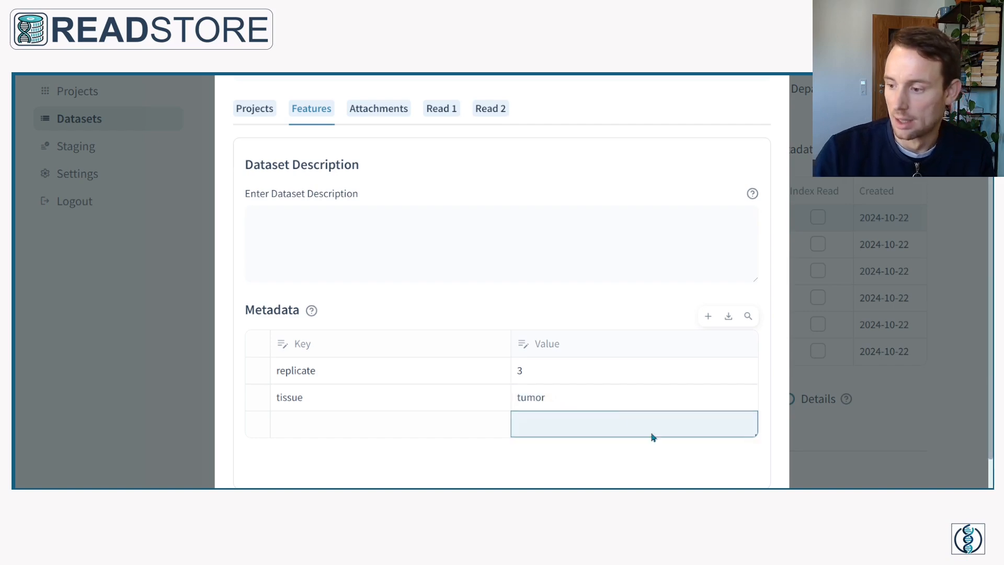
scroll(653, 436, "down", 1)
left_click(691, 460)
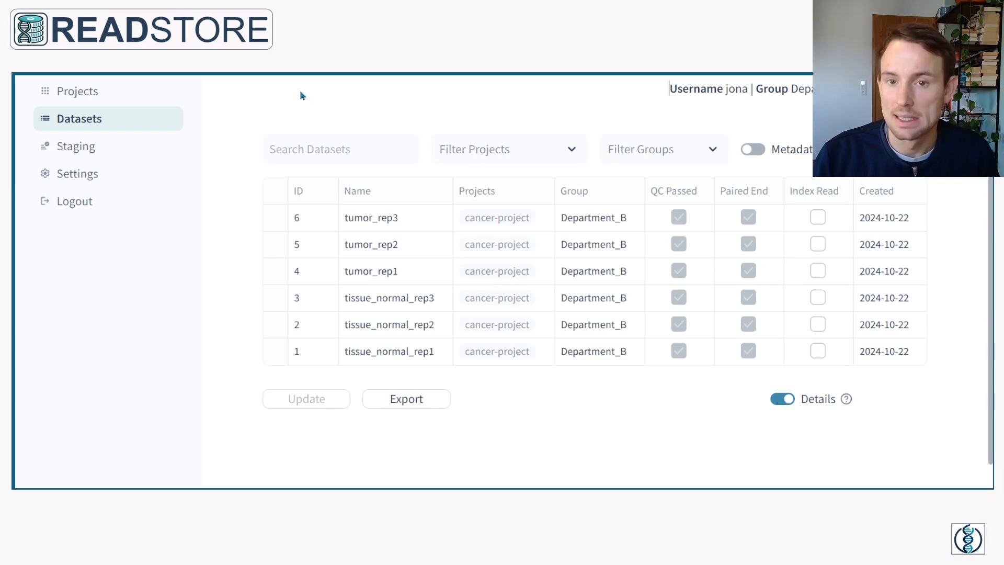
Step: Examine the metadata of all datasets in the overview, and the details and metadata of tumor_rep3
left_click(753, 152)
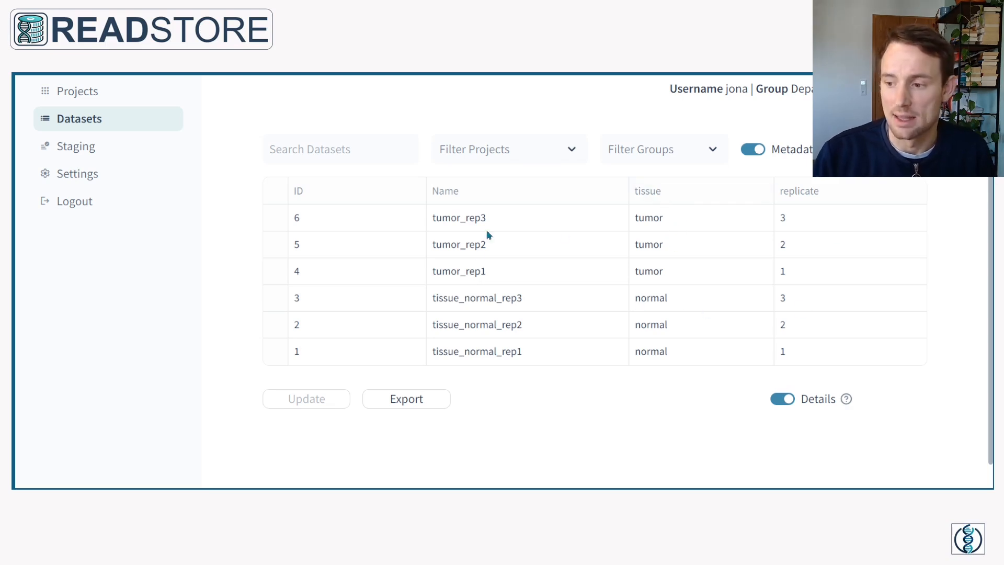
left_click(753, 151)
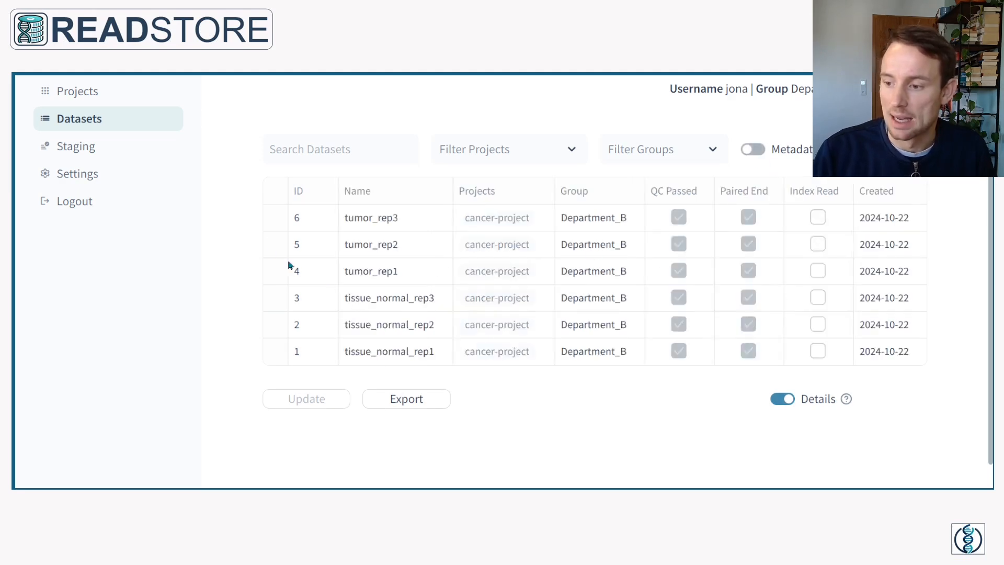
left_click(275, 217)
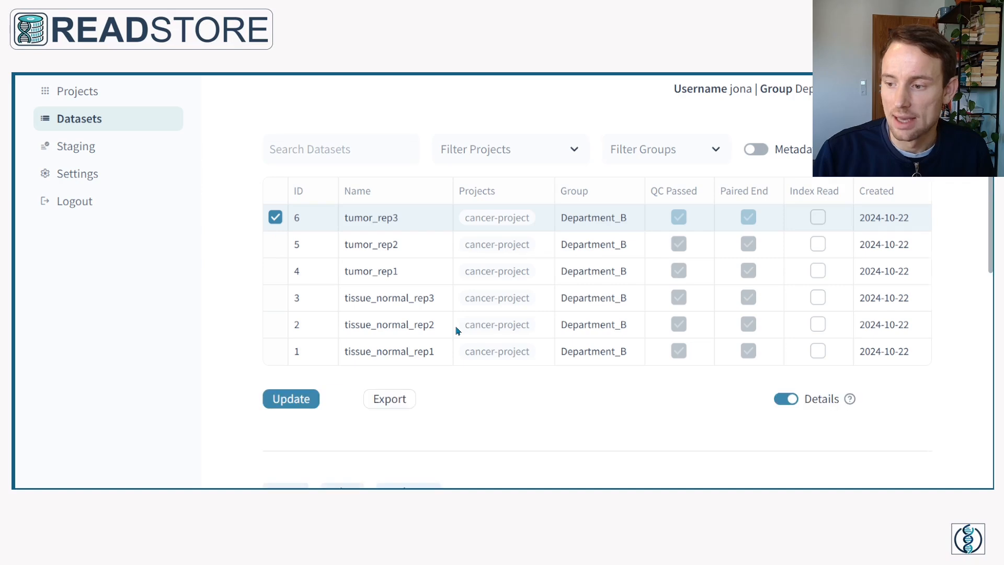
scroll(463, 322, "down", 5)
scroll(462, 317, "down", 1)
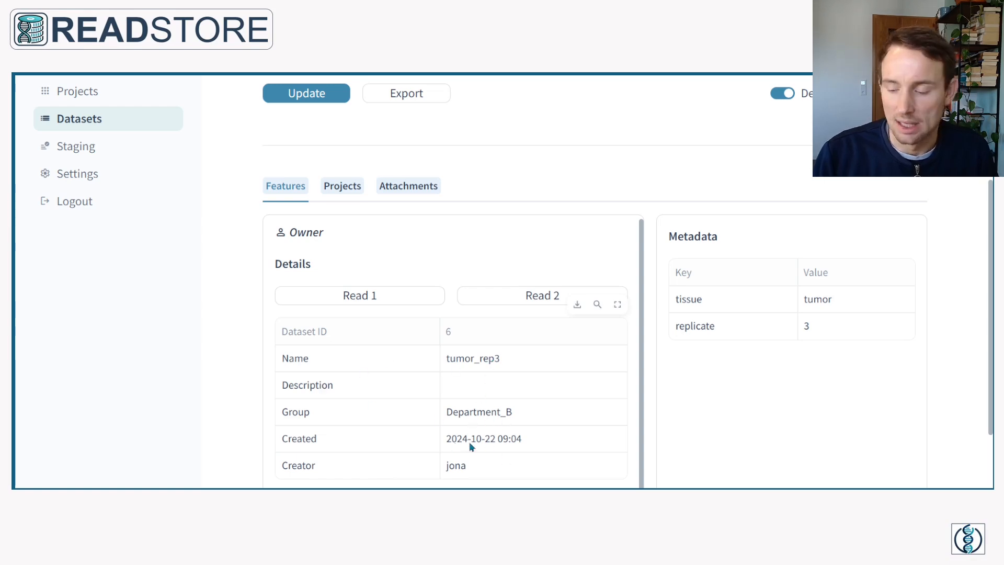
Step: Examine the Read 1 FASTQ statistics of tumor_rep3 and its attached projects and attachments
left_click(352, 297)
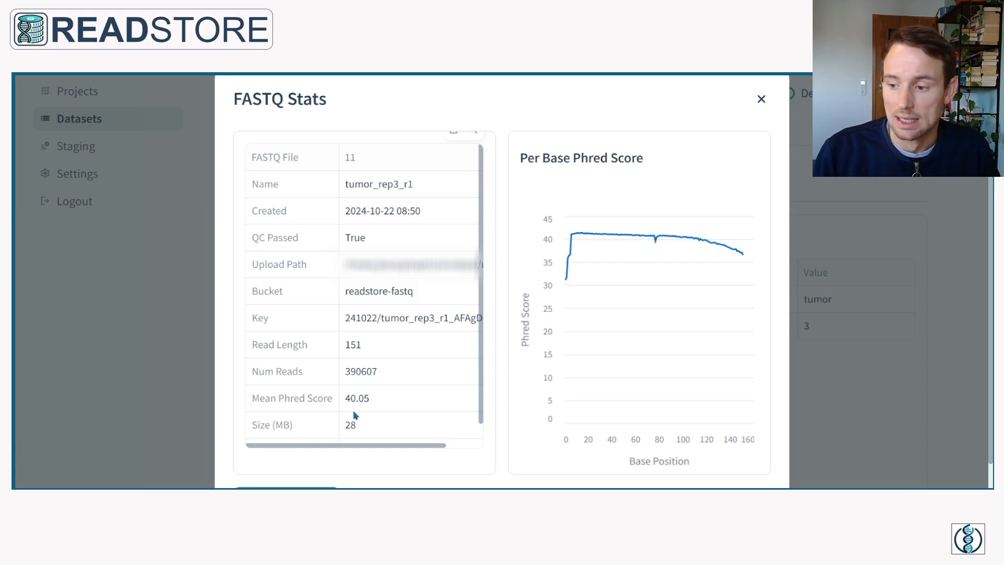
scroll(413, 481, "down", 1)
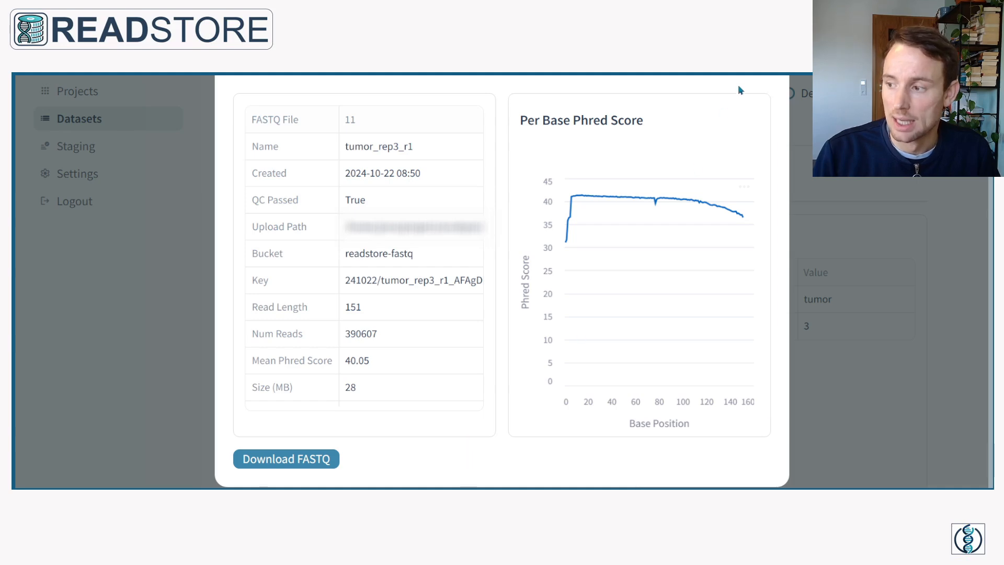
left_click(769, 70)
left_click(350, 187)
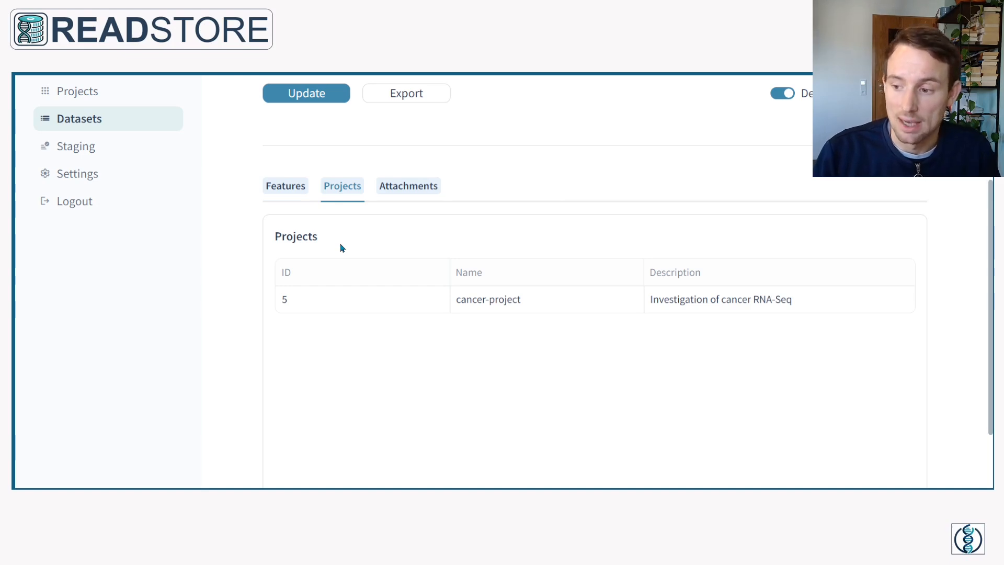
left_click(397, 192)
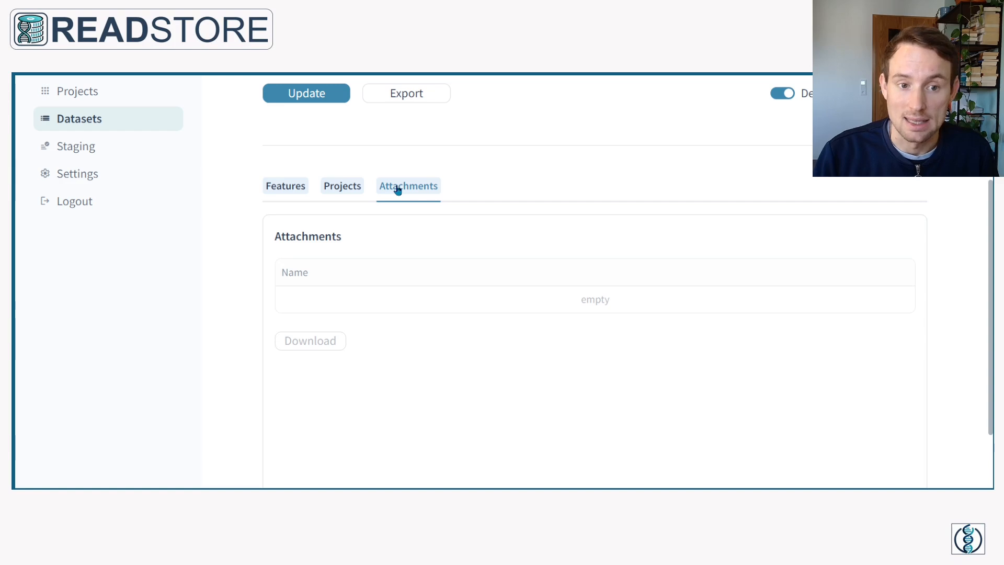
scroll(504, 269, "up", 6)
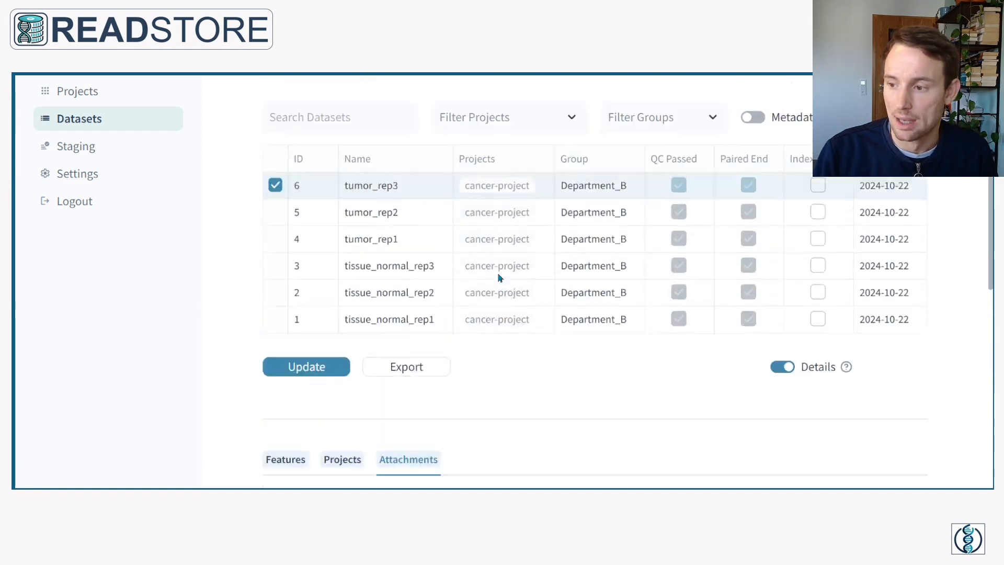
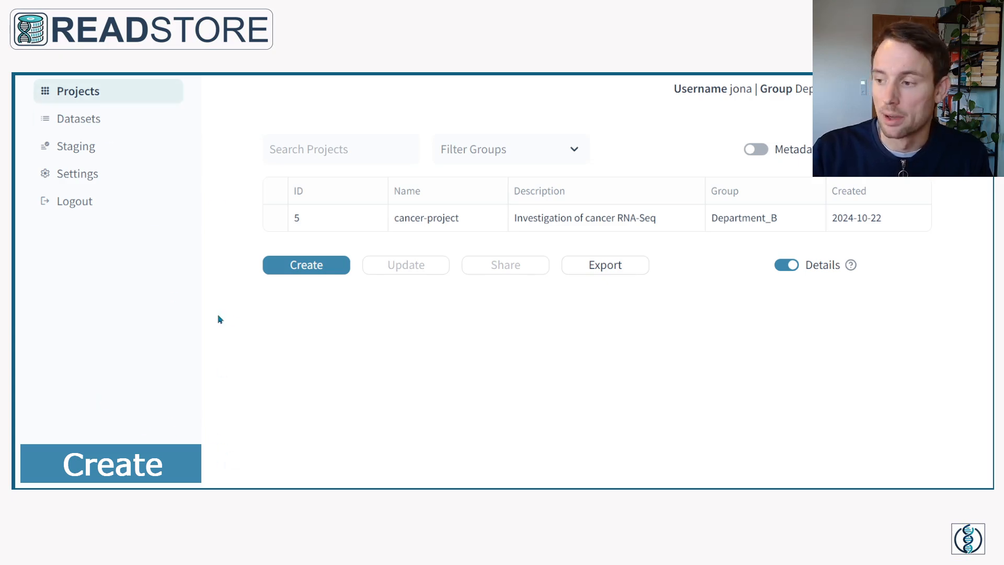
Step: Try to create another project with the dataset tissue_normal_rep1 attached, going through its features, datasets and attachments
left_click(307, 267)
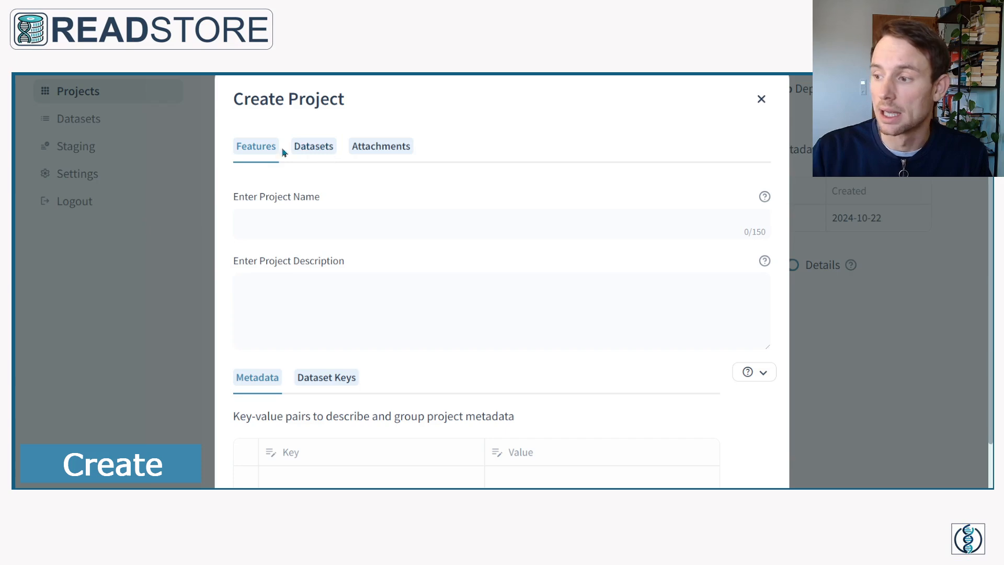
scroll(297, 310, "down", 2)
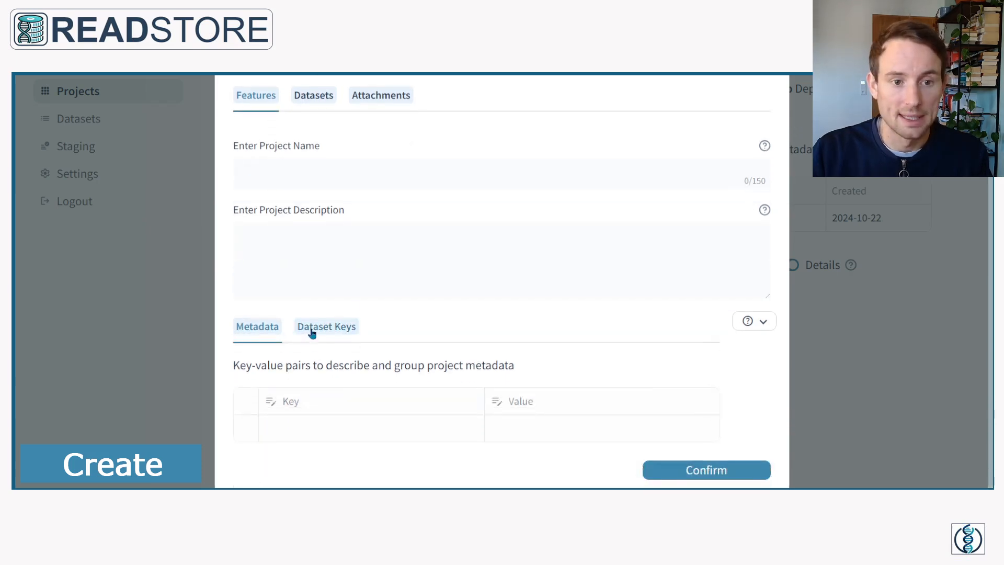
scroll(356, 233, "up", 2)
left_click(320, 147)
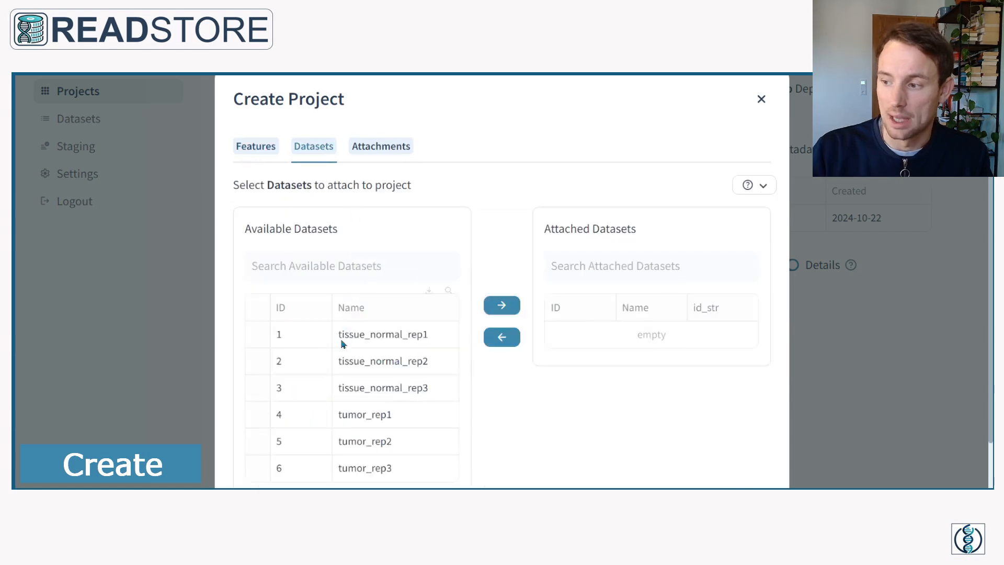
left_click(257, 334)
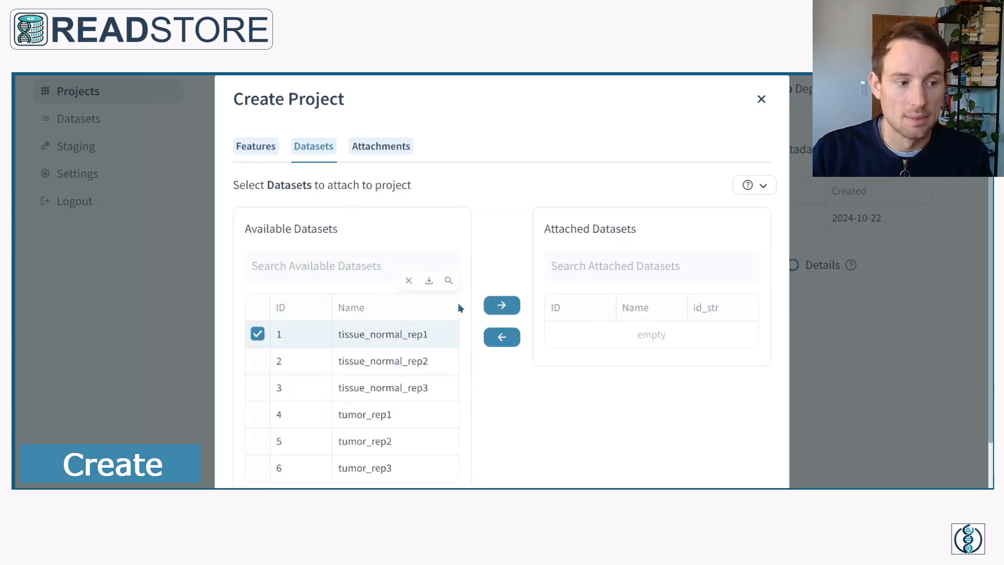
left_click(503, 306)
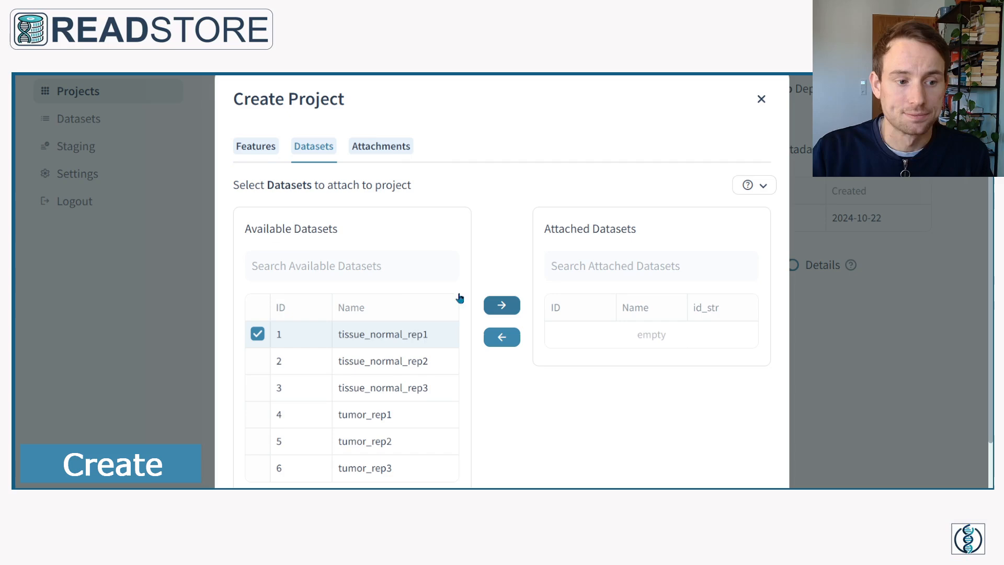
left_click(394, 150)
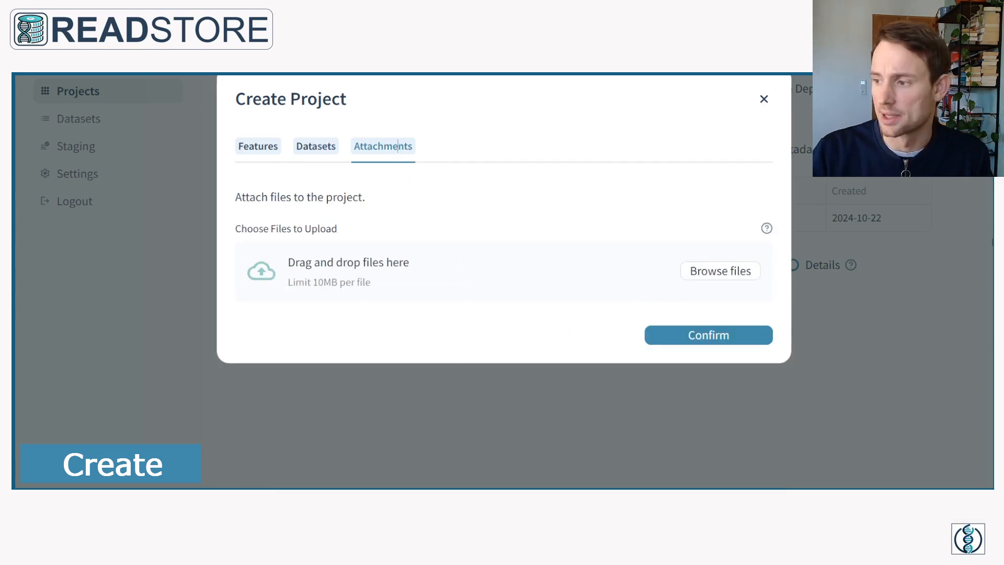
left_click(708, 335)
Step: Open the dataset tumor_rep3 for updating and add the metadata key assay
left_click(183, 124)
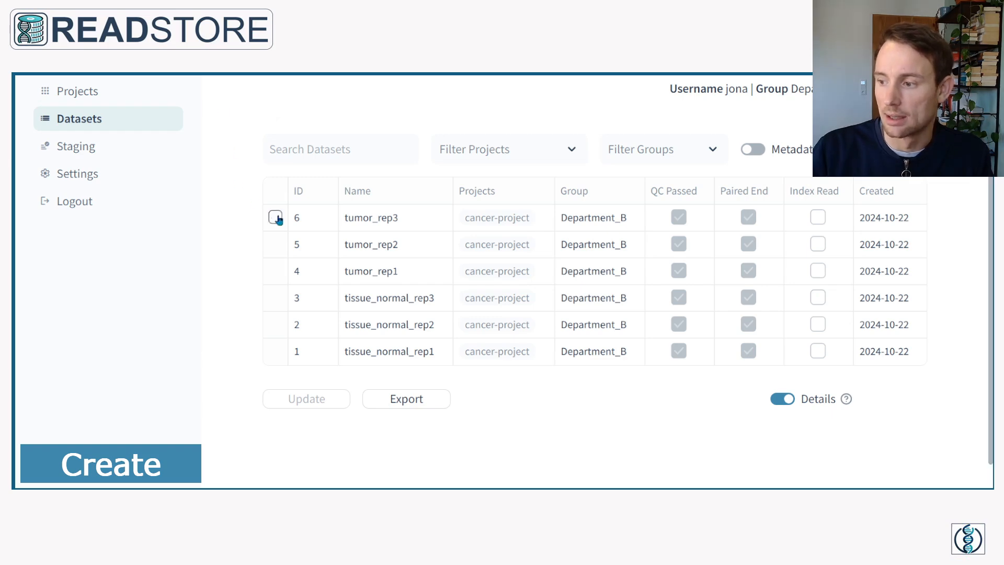
left_click(277, 218)
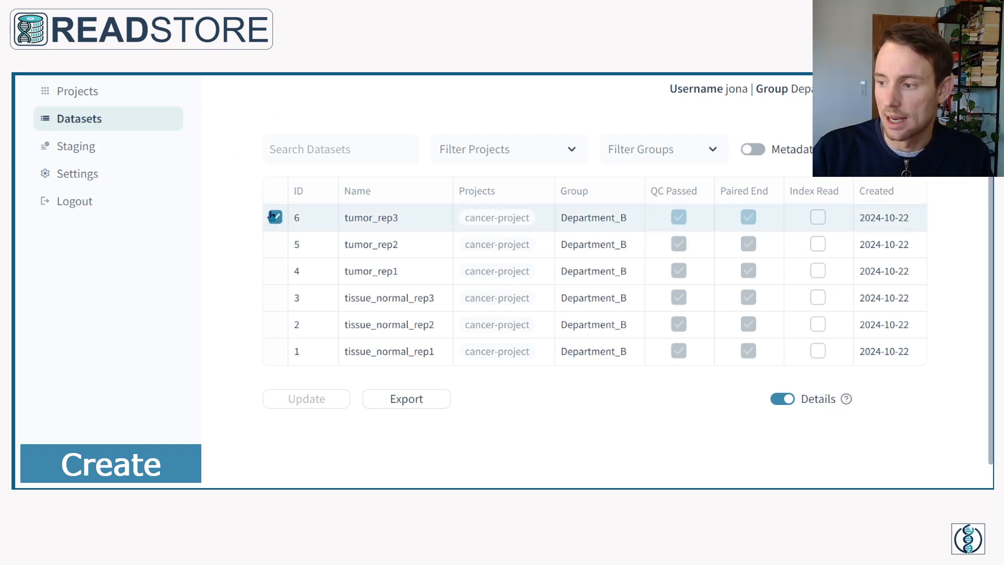
left_click(320, 400)
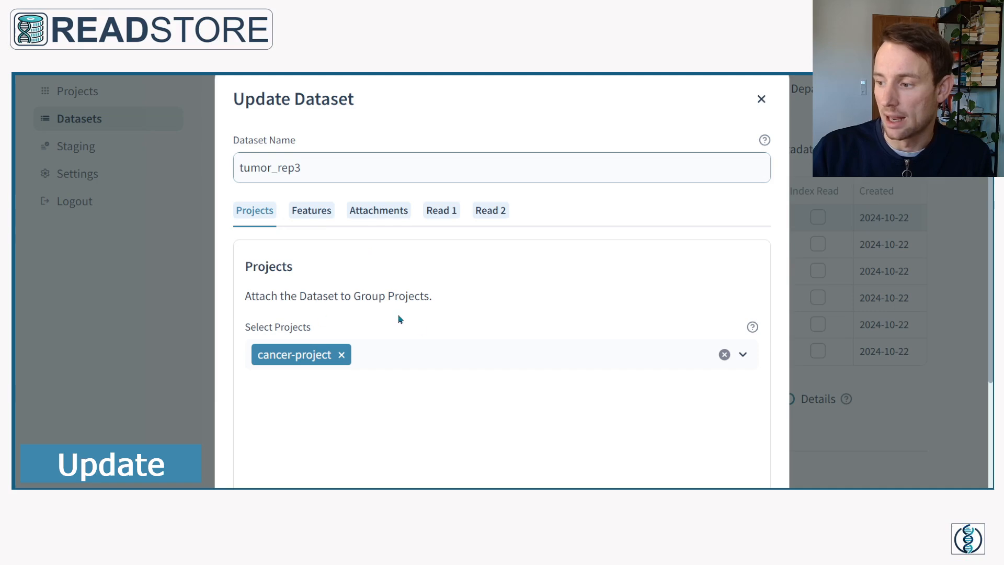
scroll(414, 413, "down", 2)
scroll(415, 414, "up", 1)
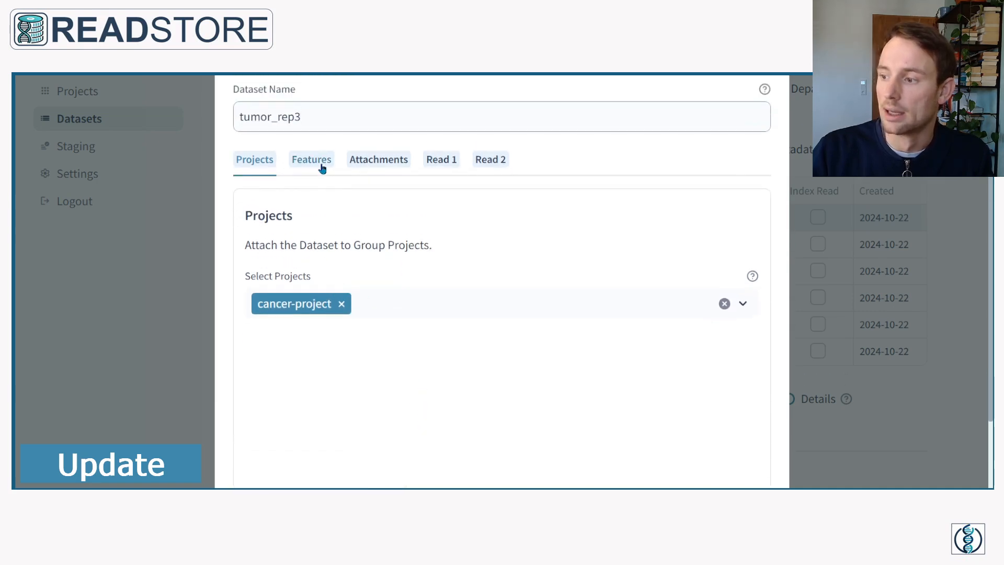
left_click(321, 167)
scroll(430, 319, "down", 2)
left_click(320, 370)
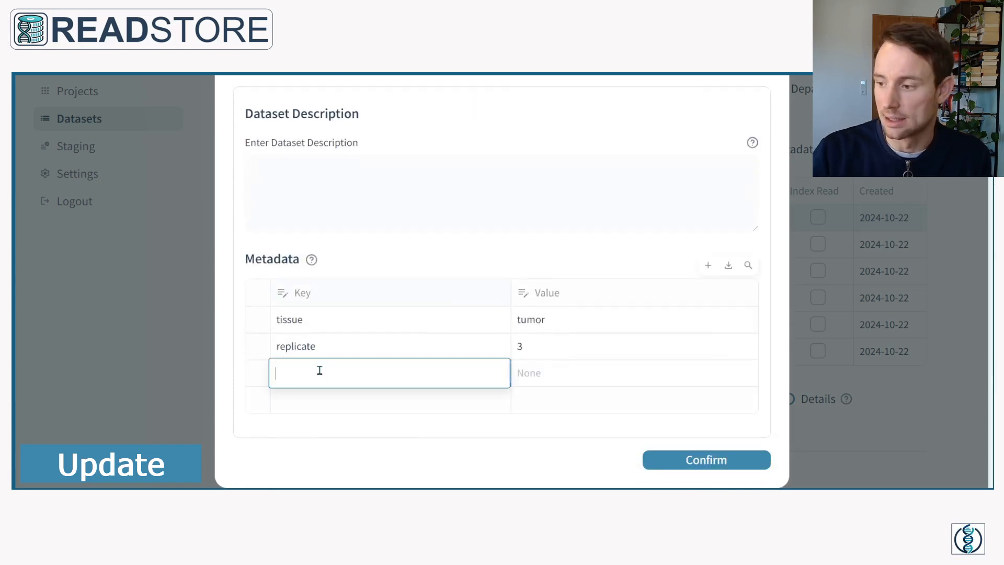
type("assay")
key("Return")
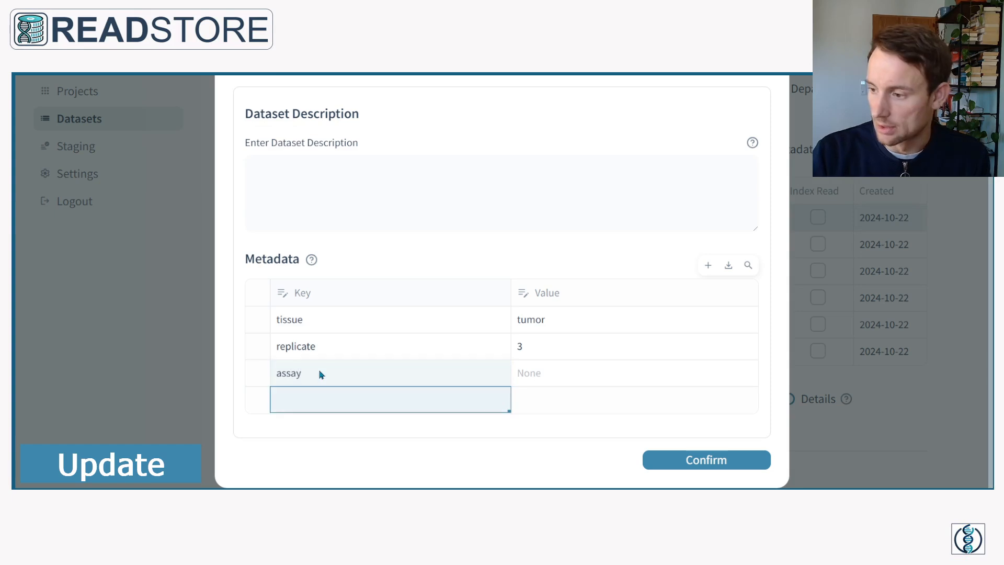
Step: Set the assay metadata value of tumor_rep3 to rna-seq and confirm the update
left_click(539, 374)
left_click(538, 373)
type("r")
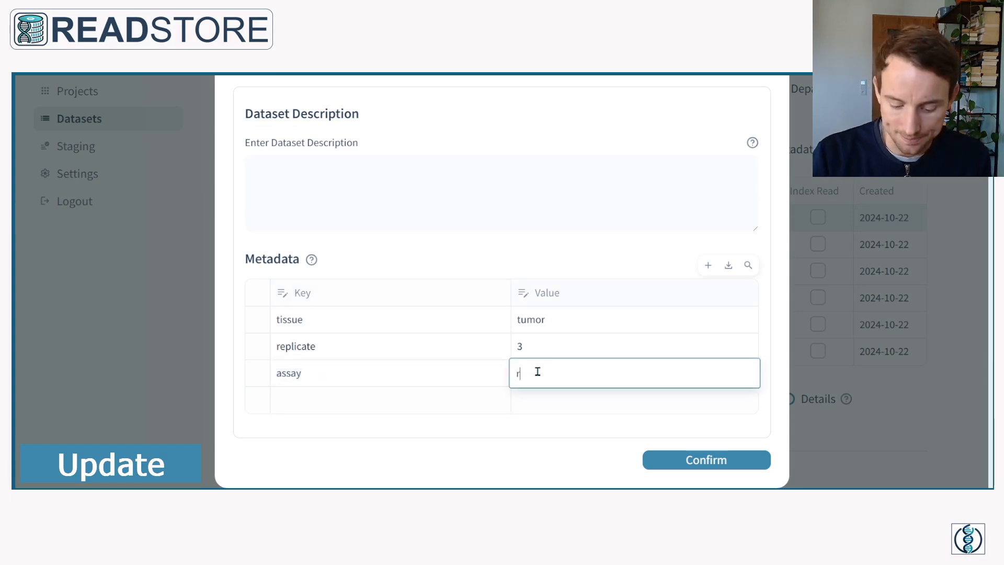
type("na-seq")
left_click(722, 463)
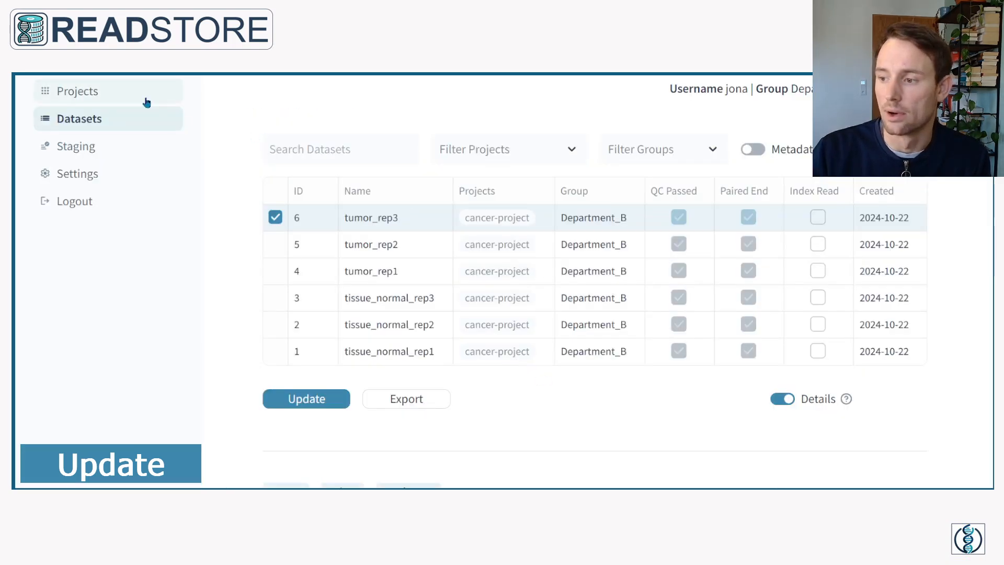
Step: Update the description of cancer-project to "Investigation of cancer RNA-Seq." followed by a new line reading "This is an important project."
left_click(147, 103)
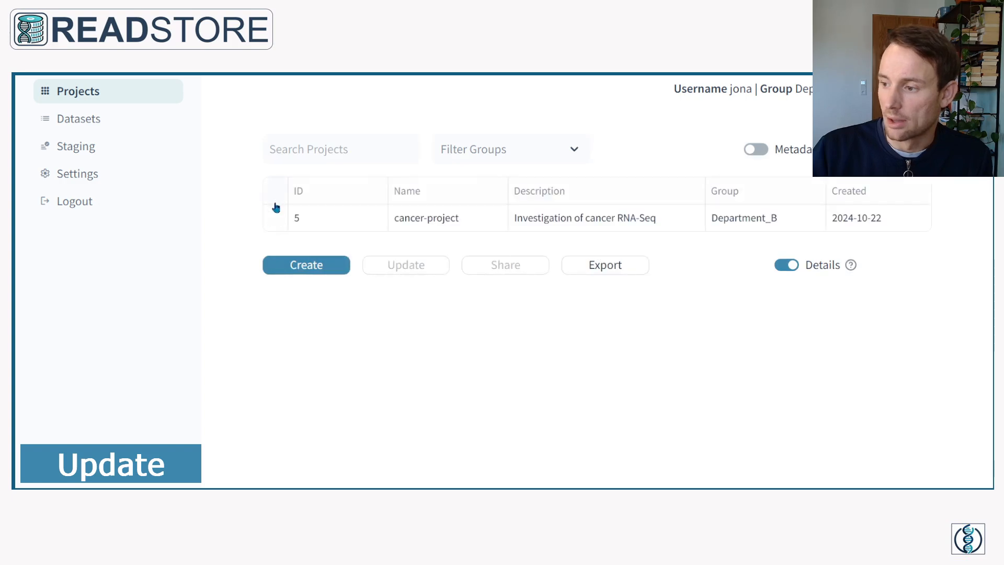
left_click(275, 218)
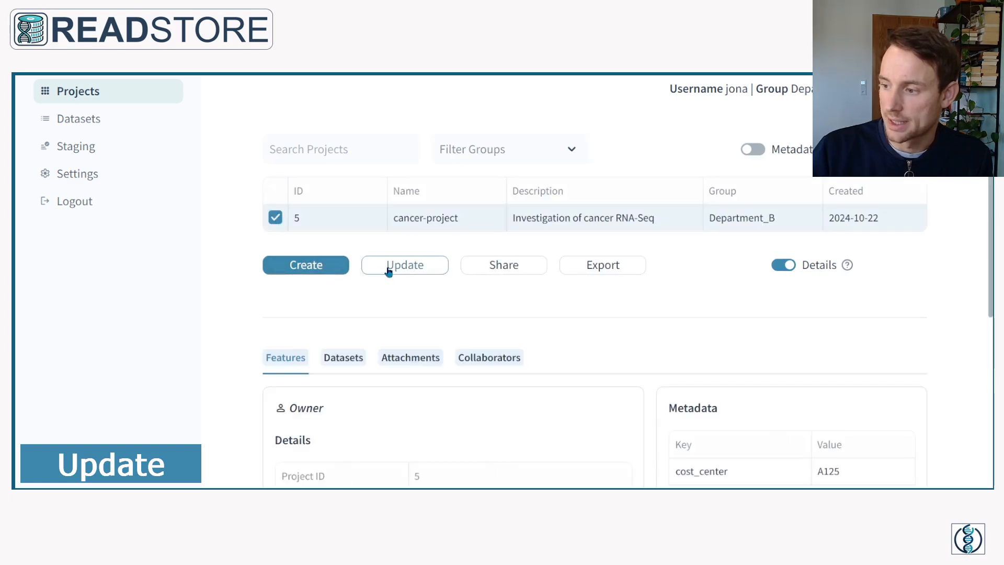
left_click(389, 268)
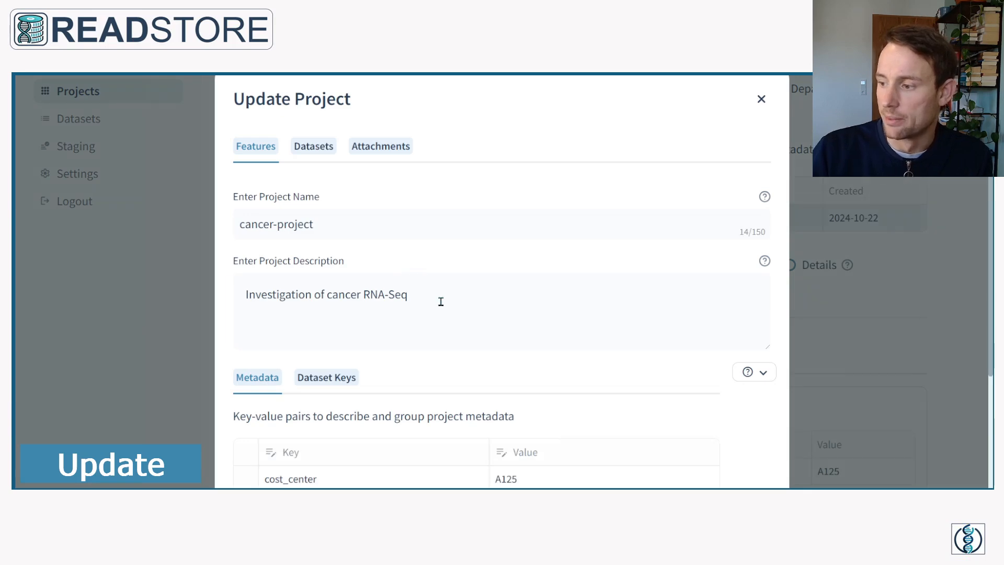
left_click(438, 299)
type(".")
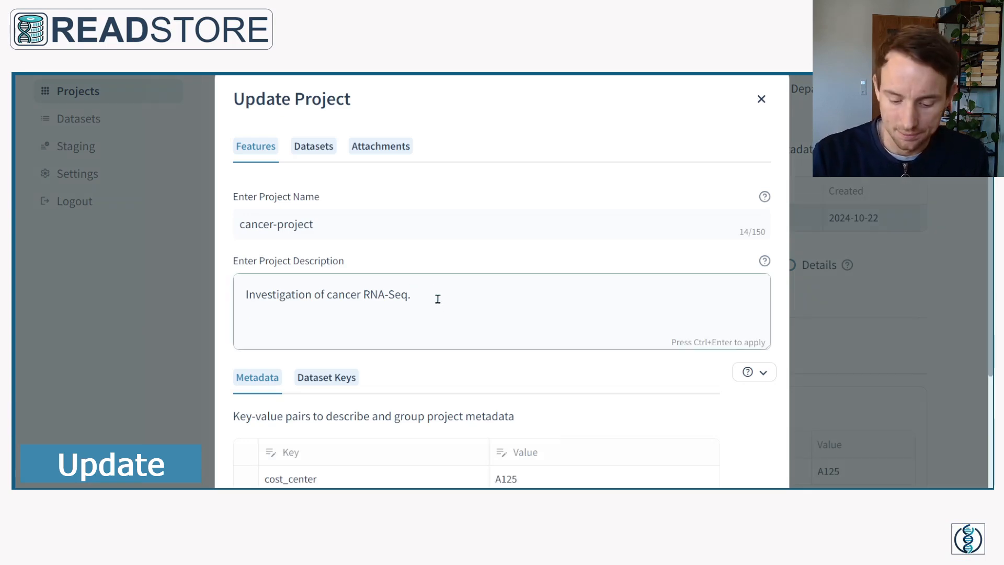
key("Return")
type("This")
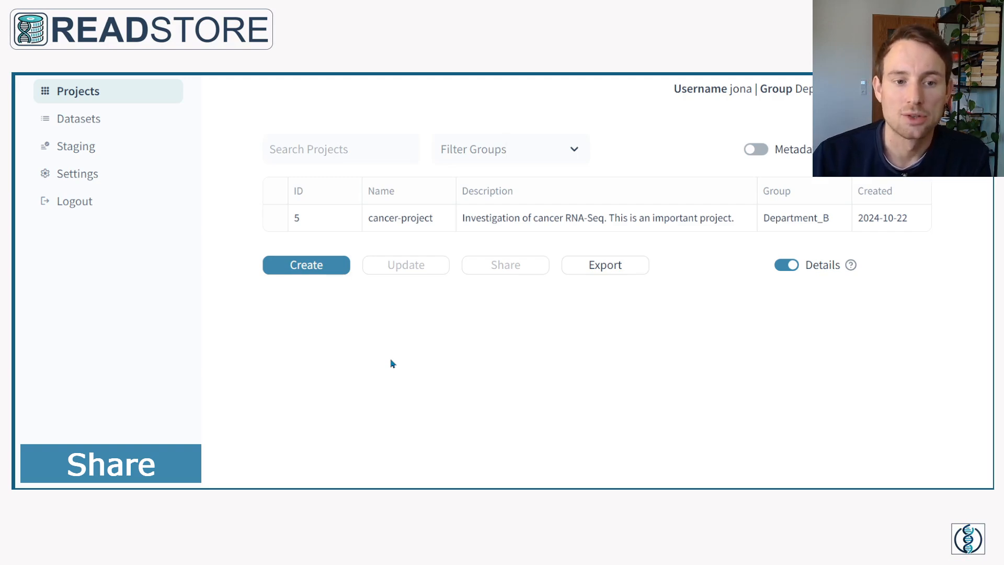
Step: Share cancer-project by adding both available users of Department_A to the selected collaborators
left_click(275, 217)
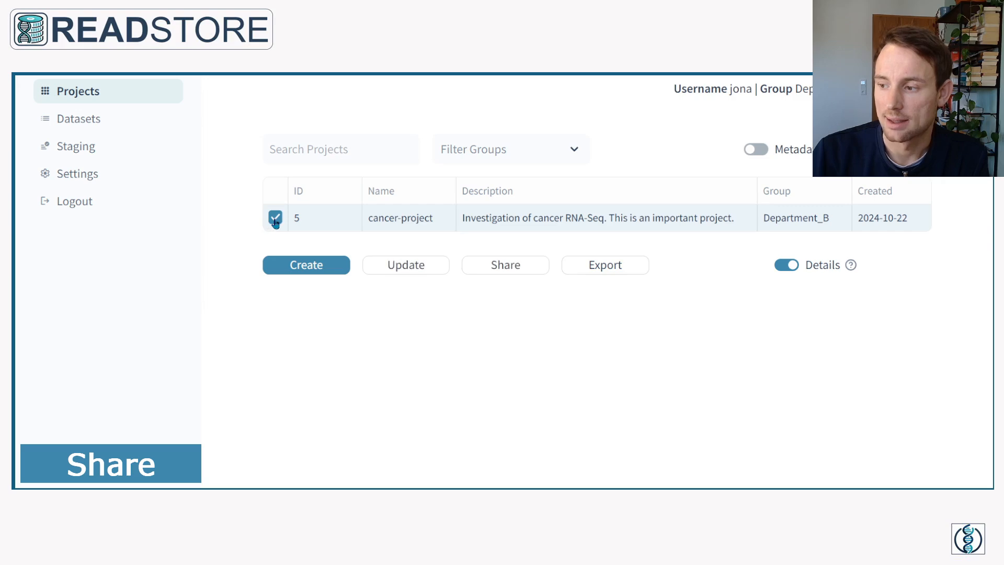
left_click(493, 267)
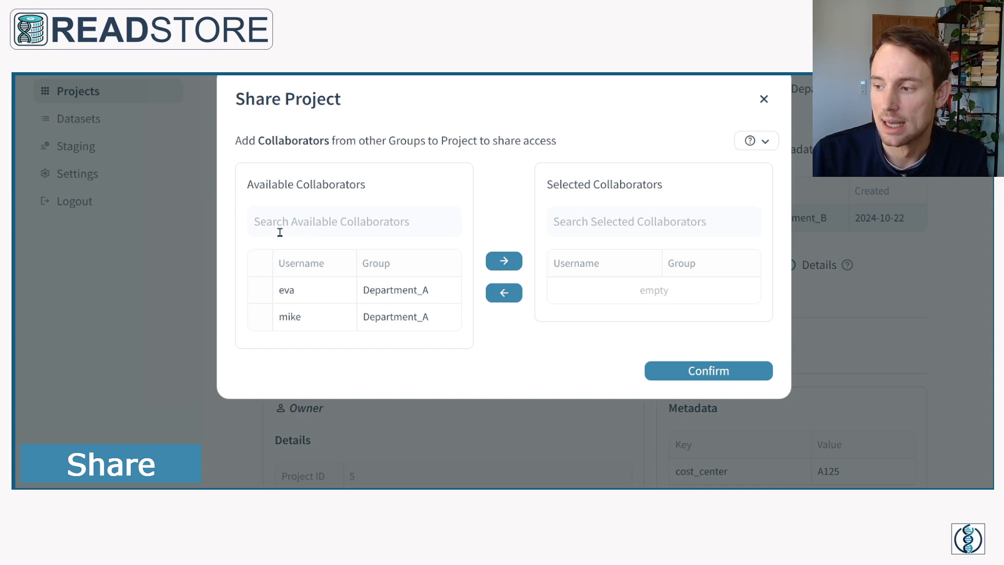
left_click(261, 291)
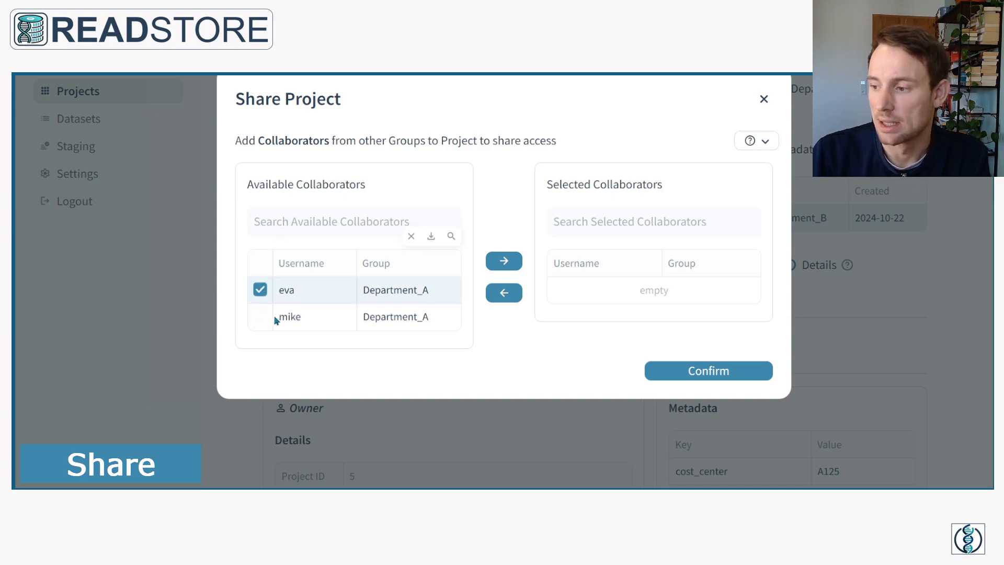
left_click(260, 316)
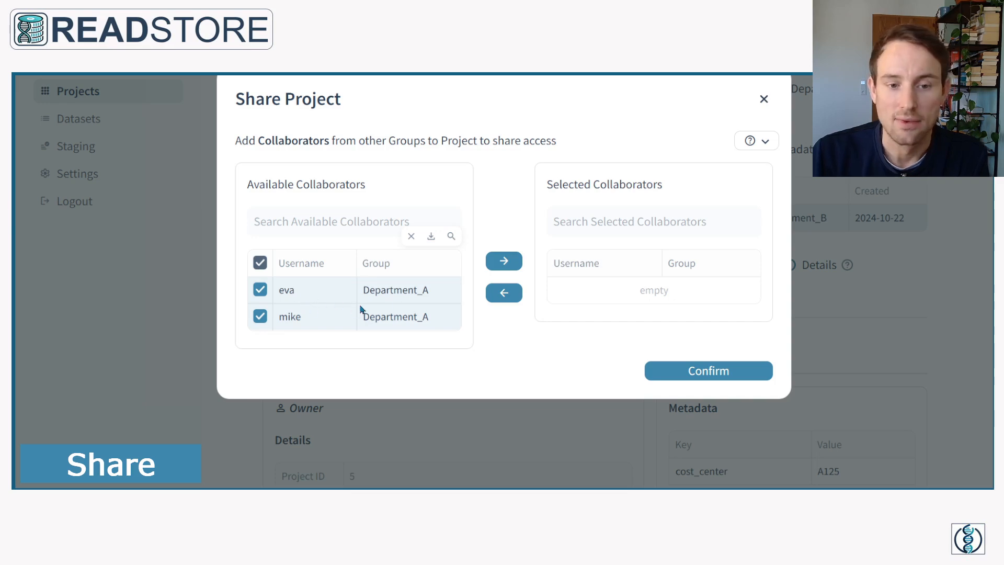
left_click(505, 263)
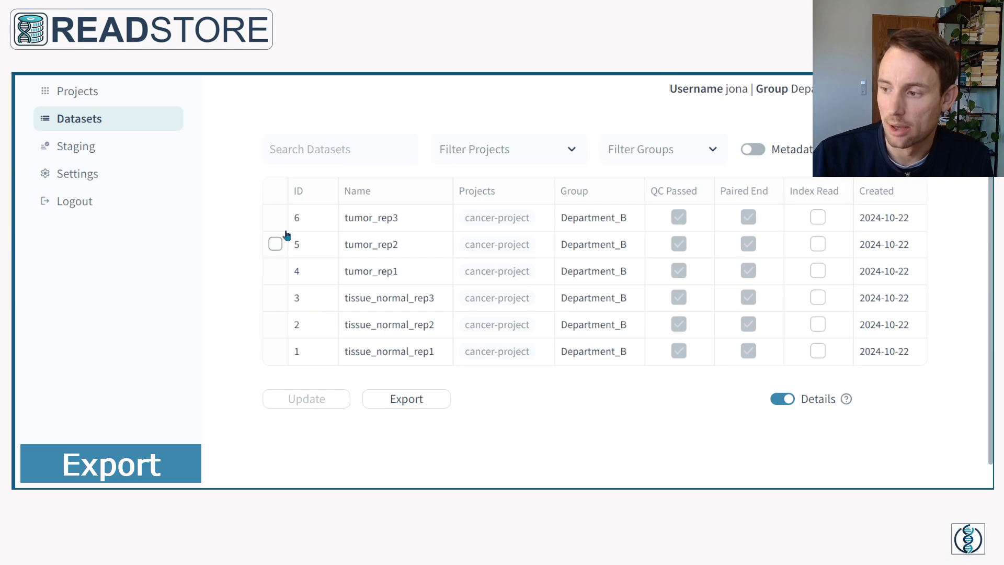
Step: Filter the datasets by the project cancer-project and export the filtered list
left_click(523, 151)
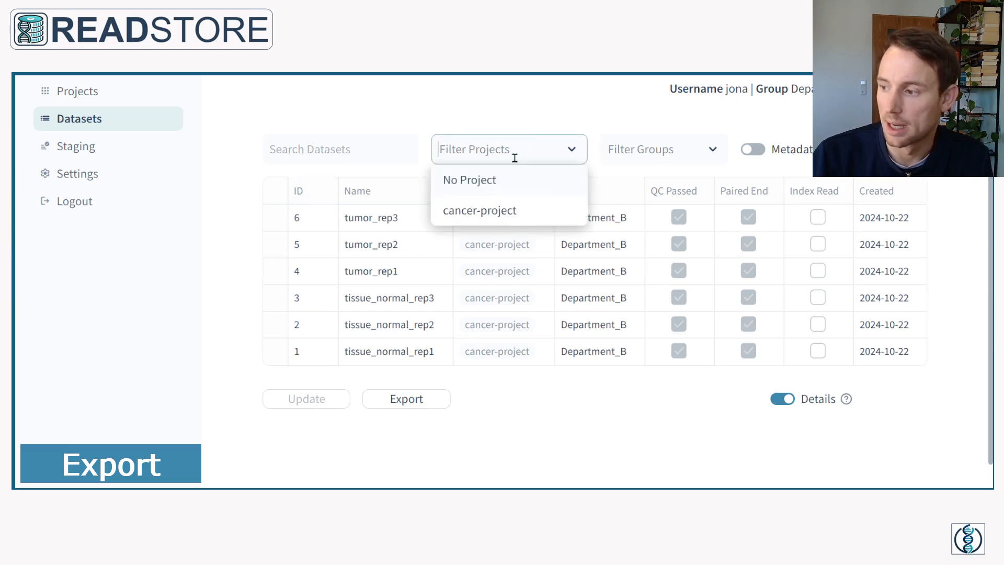
left_click(488, 212)
left_click(416, 131)
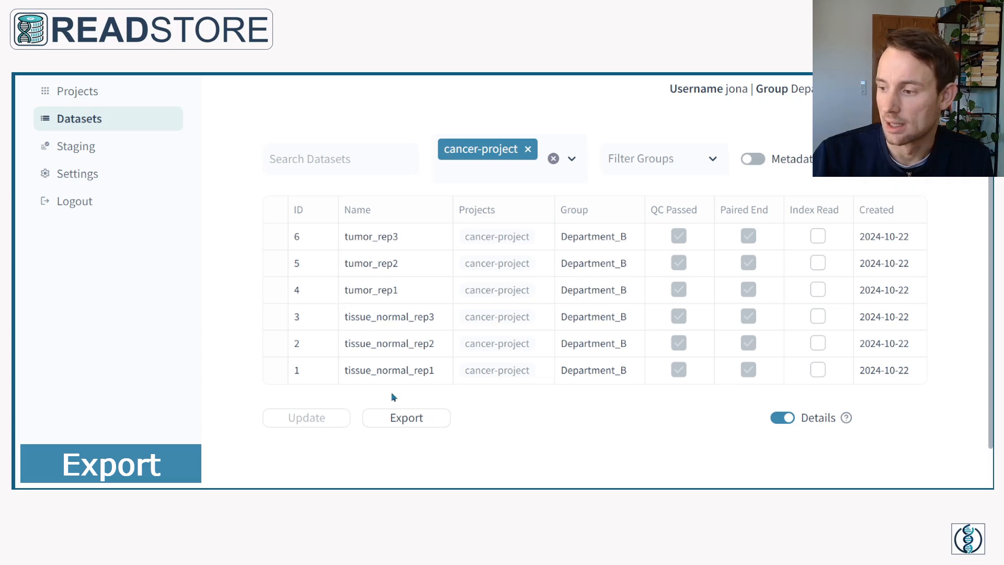
left_click(418, 418)
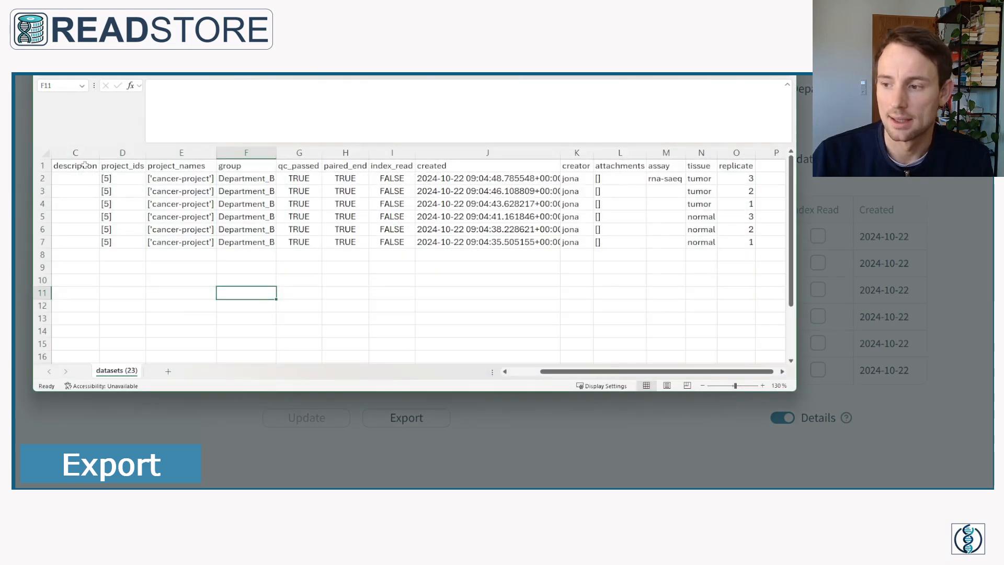
Step: Switch to the exported datasets spreadsheet in Excel and examine its columns, including the tissue and replicate metadata
left_click_drag(539, 371, 508, 371)
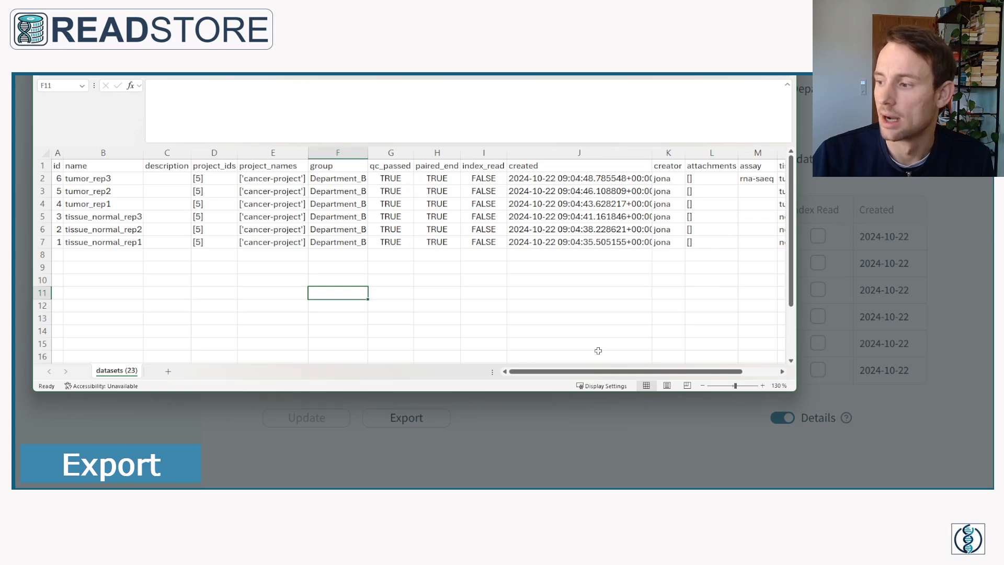
left_click_drag(598, 371, 633, 371)
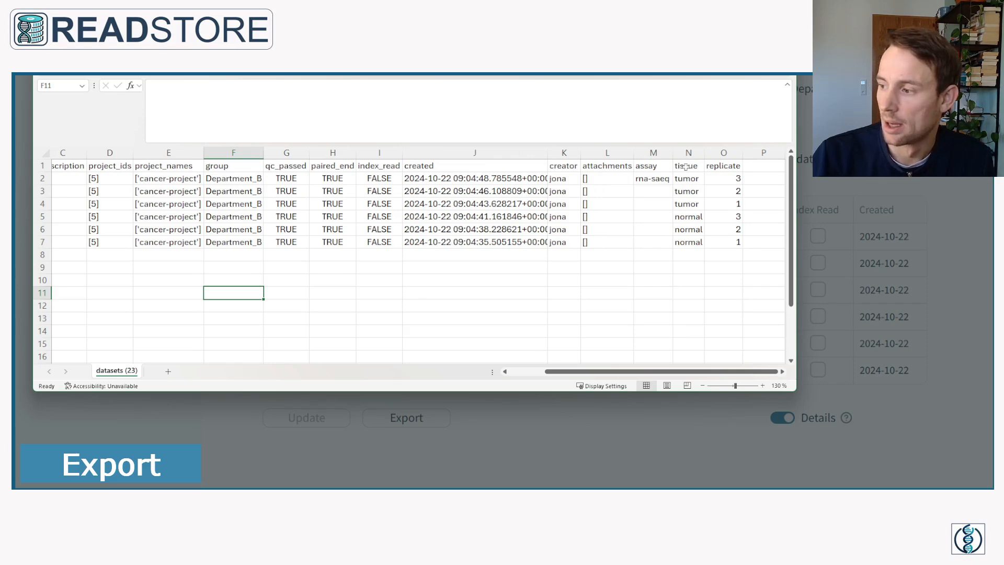
left_click_drag(686, 167, 688, 246)
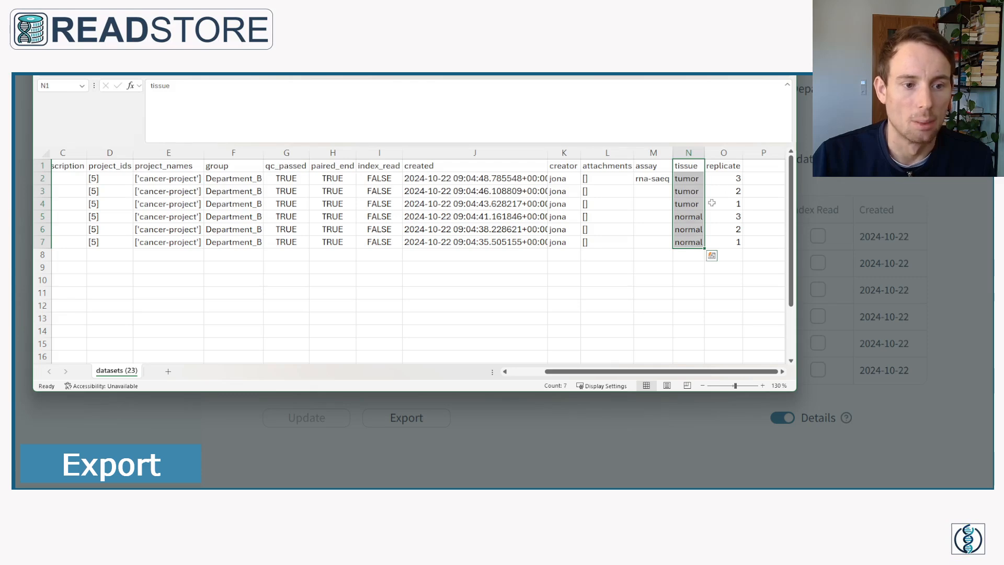
left_click_drag(732, 171, 739, 247)
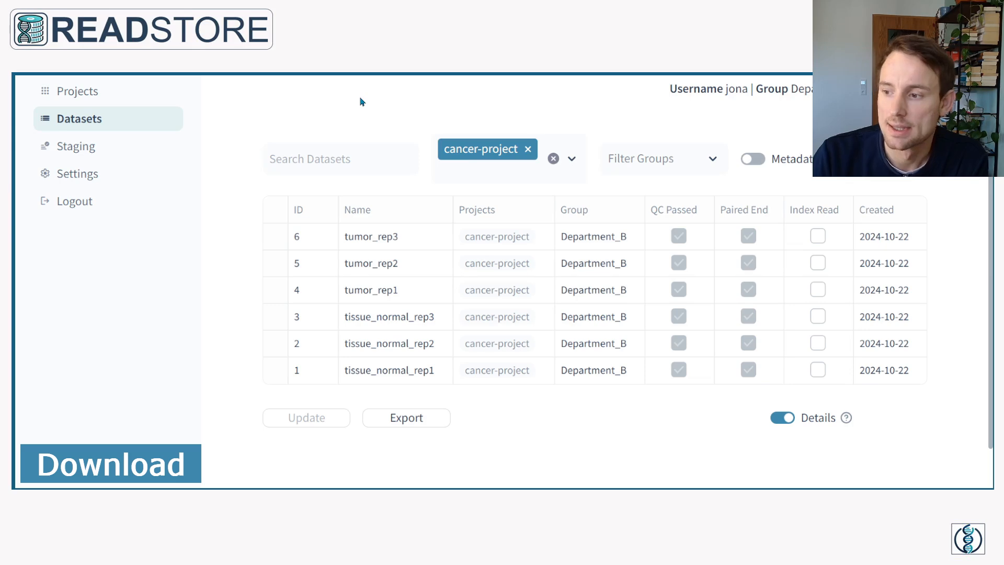
Step: Download the attachment LibraryQC.pptx from cancer-project
left_click(119, 93)
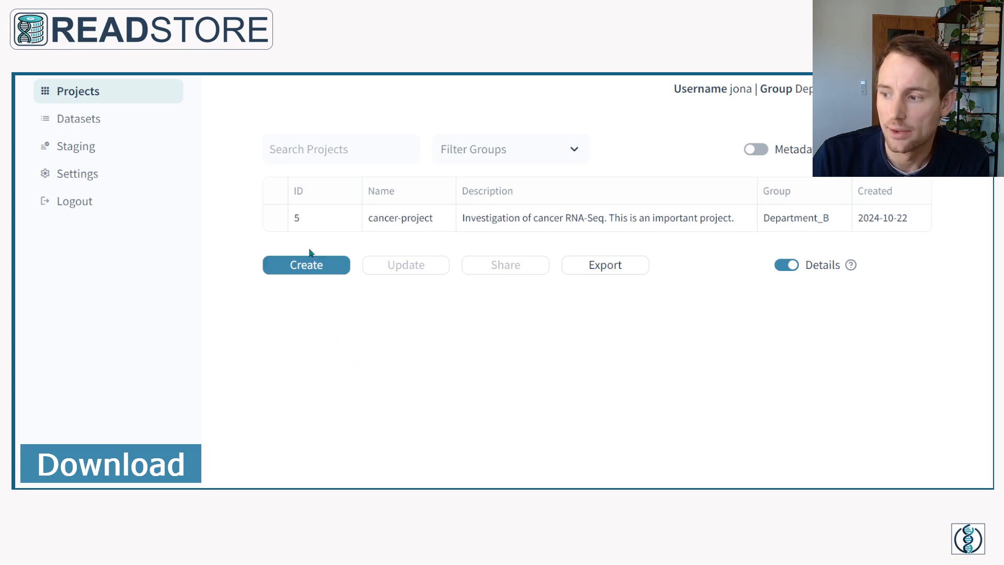
left_click(277, 220)
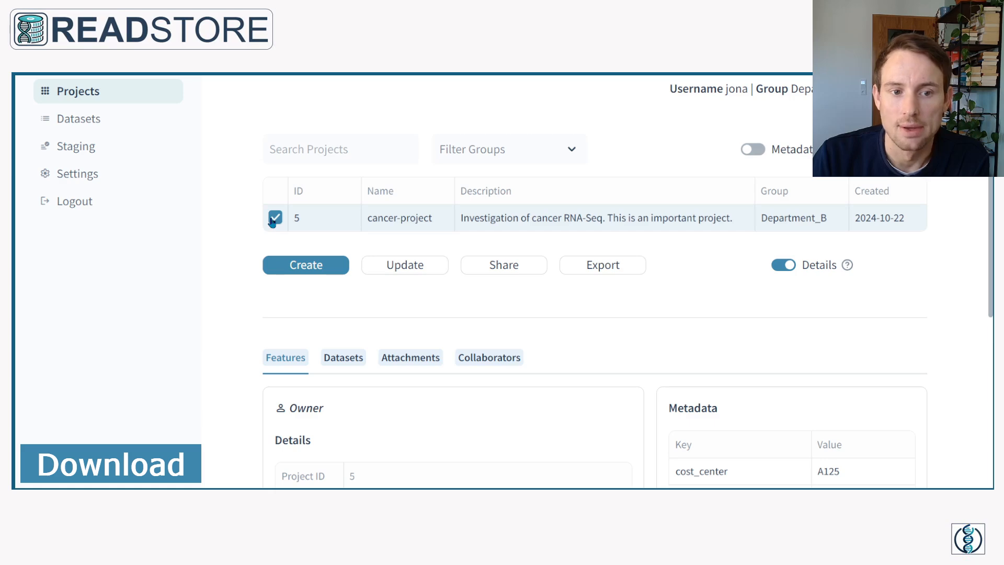
scroll(492, 333, "down", 1)
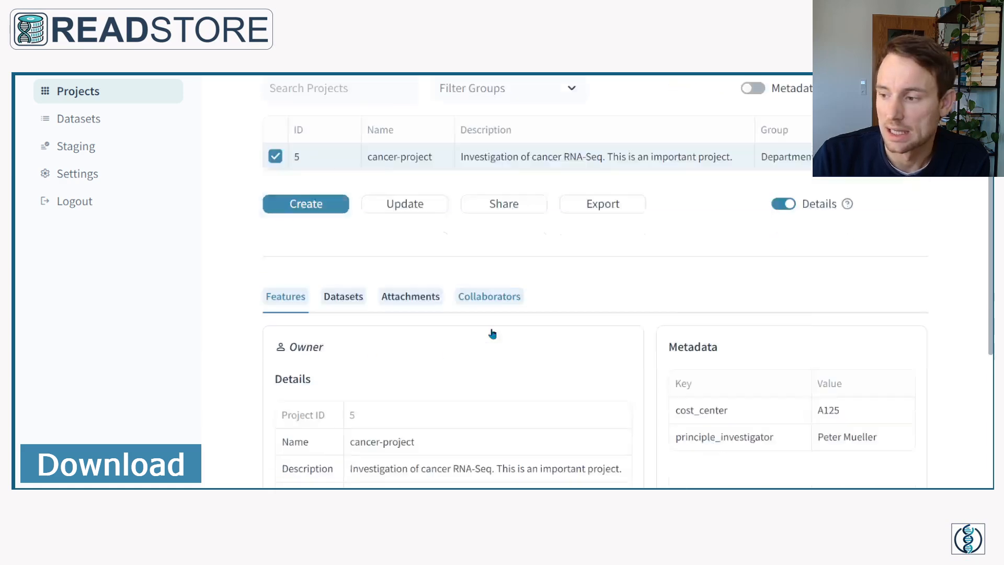
scroll(492, 333, "down", 2)
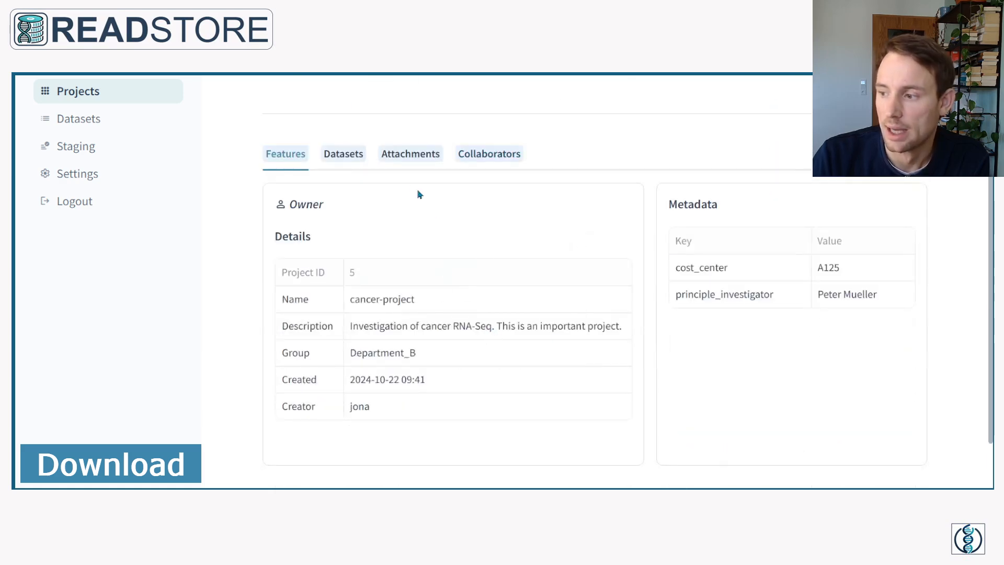
left_click(408, 157)
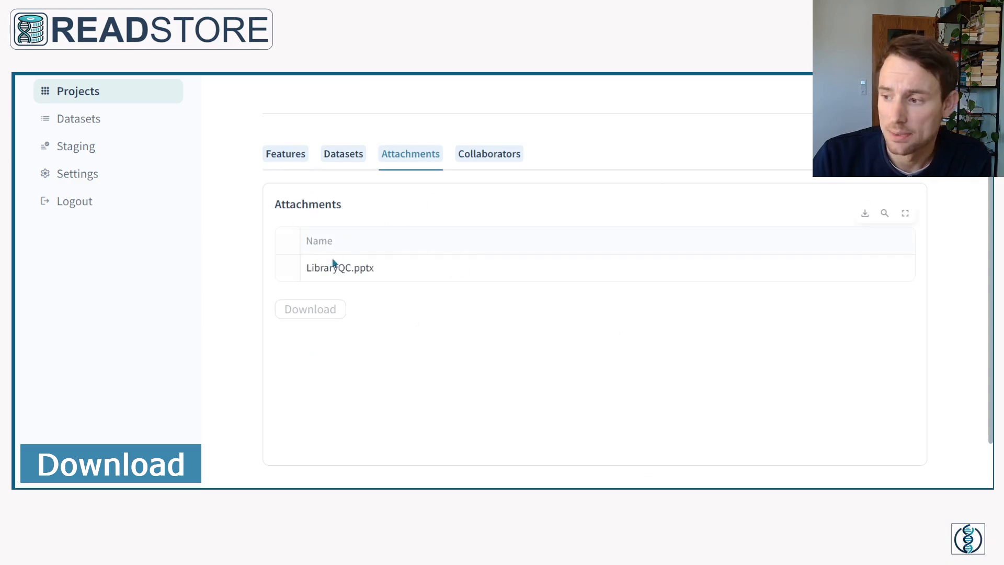
left_click(287, 268)
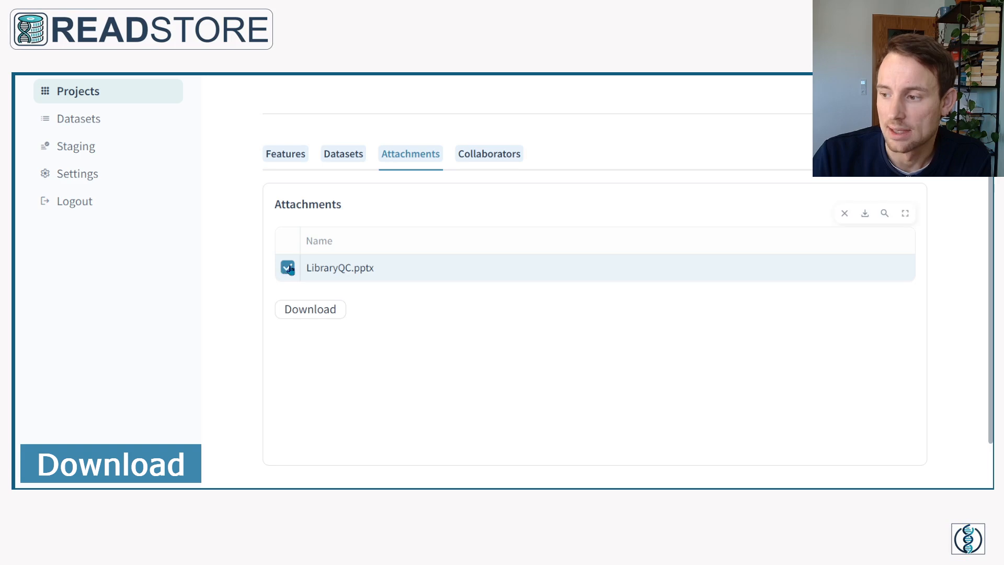
left_click(314, 313)
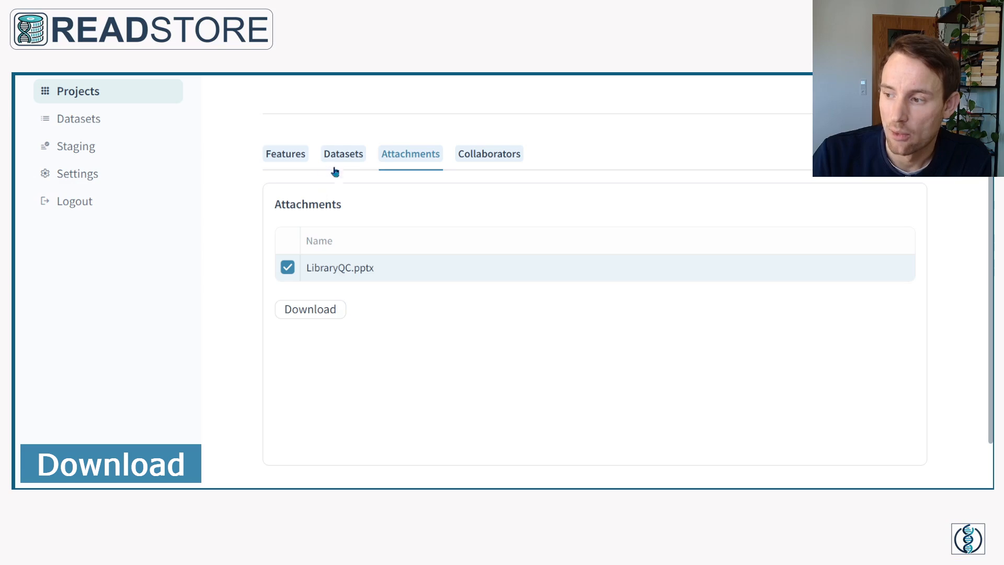
Step: Examine the Read 1 FASTQ statistics of the dataset tumor_rep3 down to the FASTQ download option, and close them
scroll(347, 227, "up", 1)
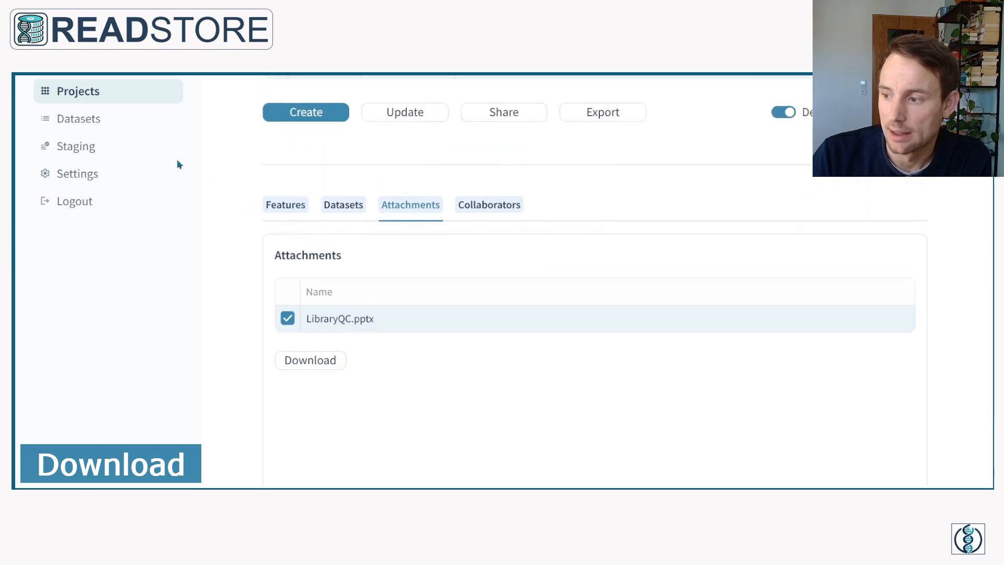
left_click(124, 125)
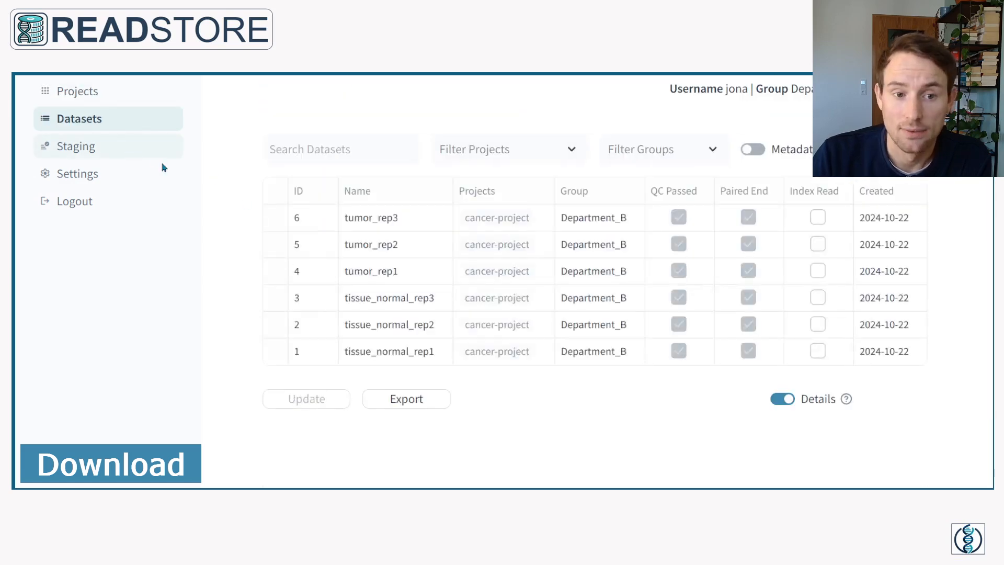
left_click(275, 218)
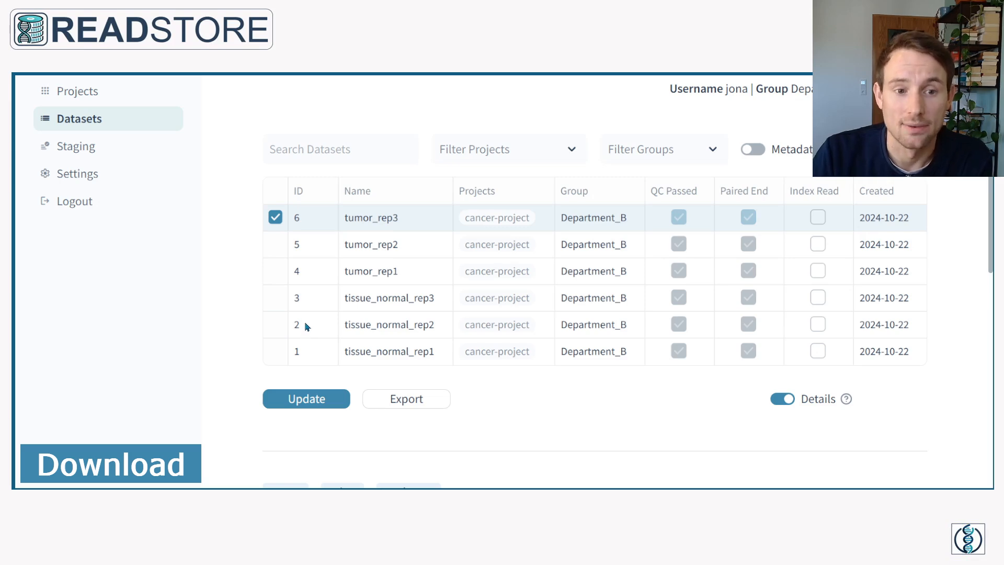
scroll(307, 326, "down", 1)
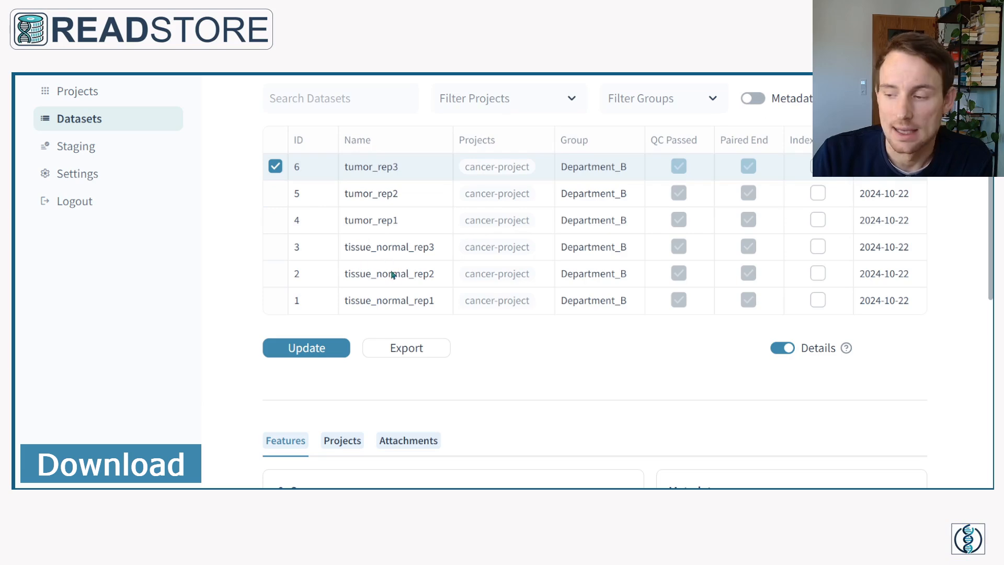
scroll(402, 290, "down", 1)
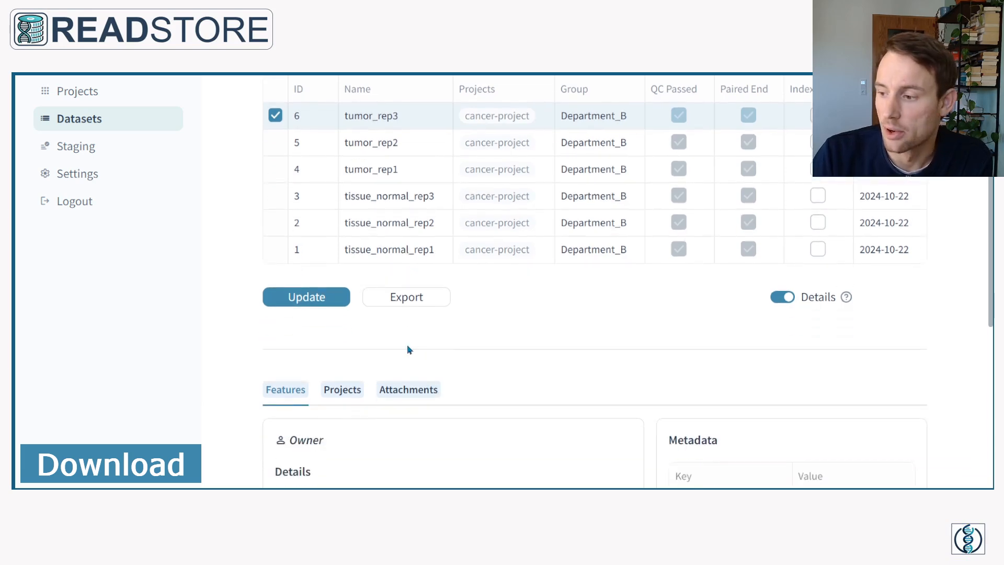
scroll(409, 341, "down", 3)
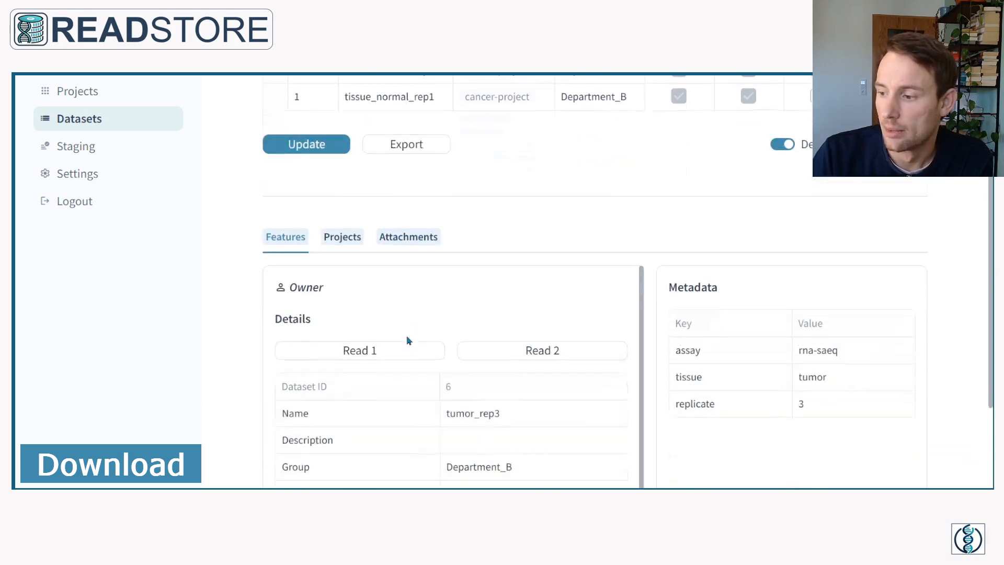
left_click(376, 353)
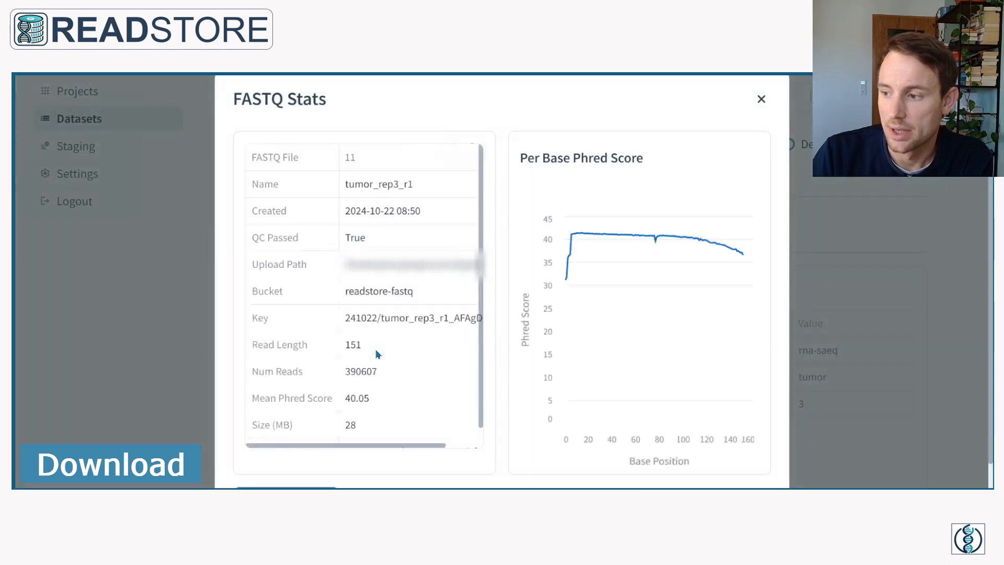
scroll(344, 376, "down", 2)
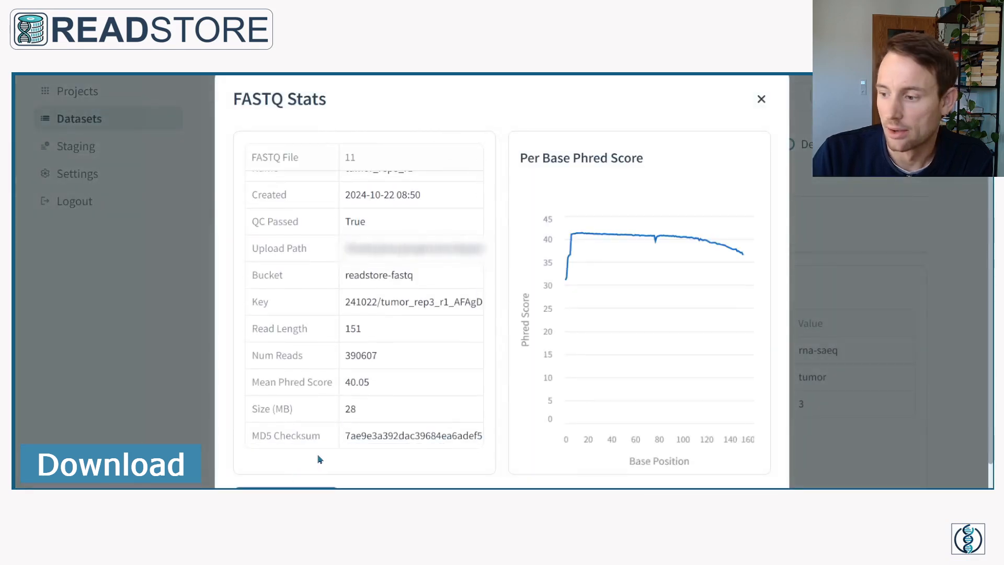
scroll(320, 457, "down", 1)
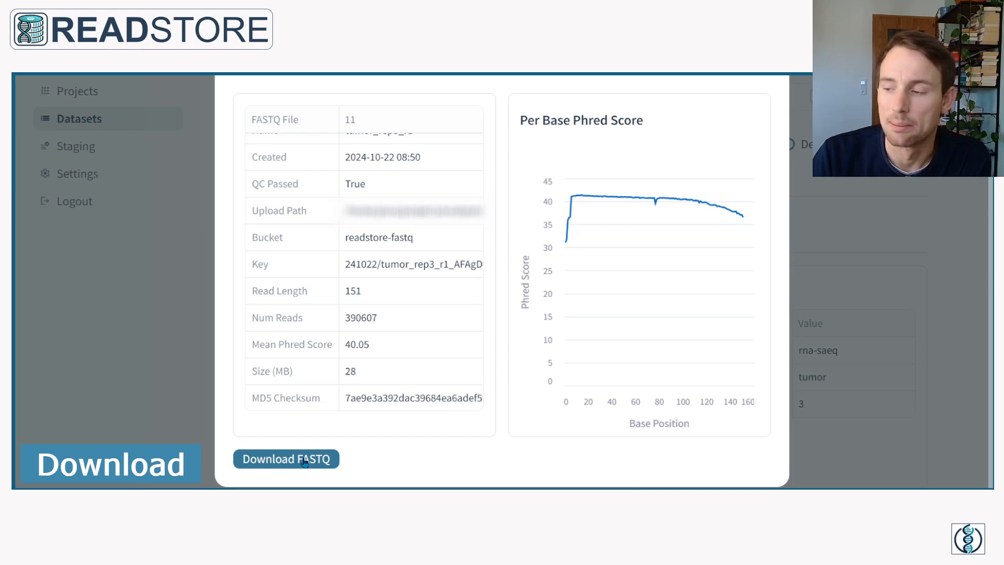
left_click(746, 73)
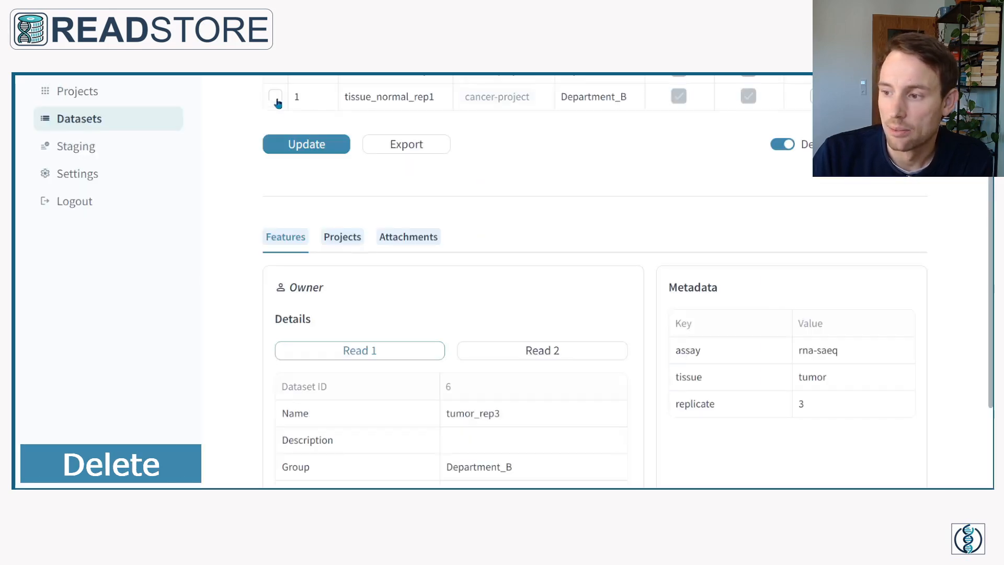
Step: Delete the project cancer-project through its update form and confirm the deletion
left_click(131, 94)
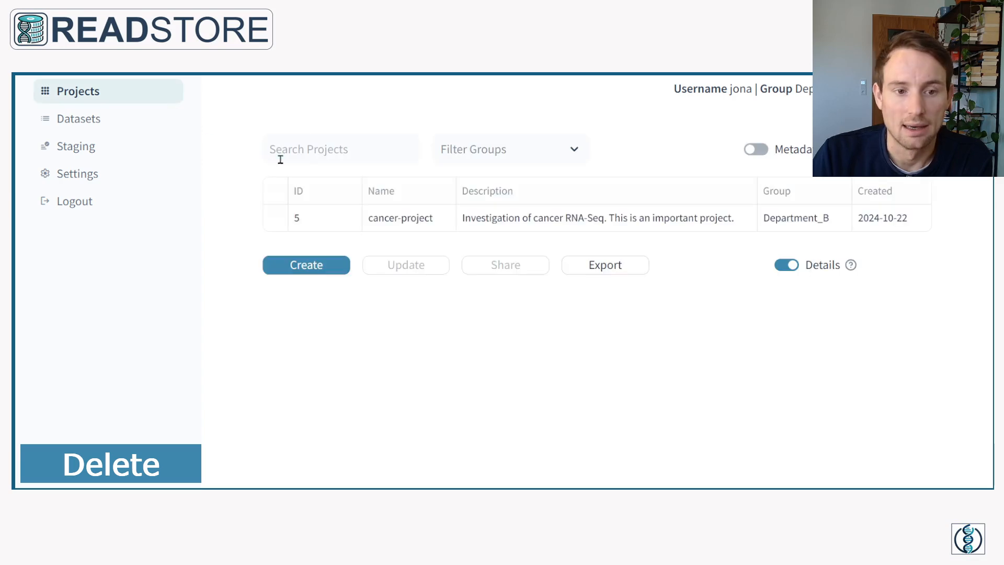
left_click(276, 217)
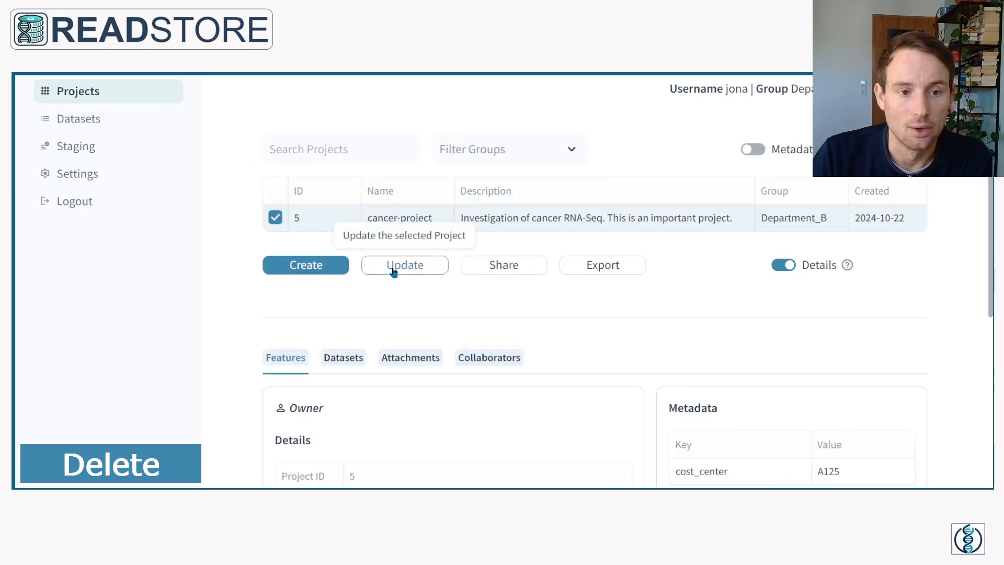
left_click(393, 265)
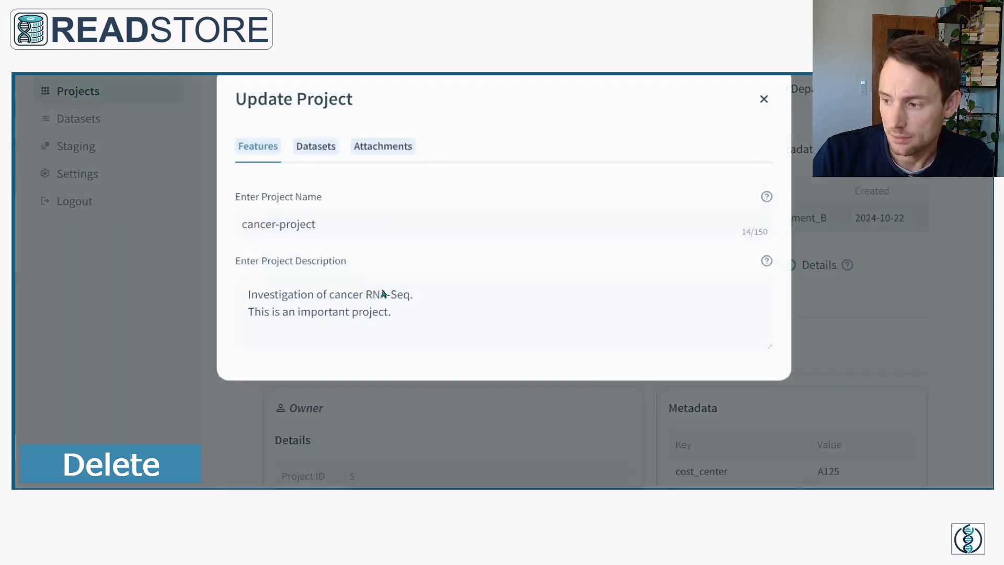
scroll(473, 319, "down", 3)
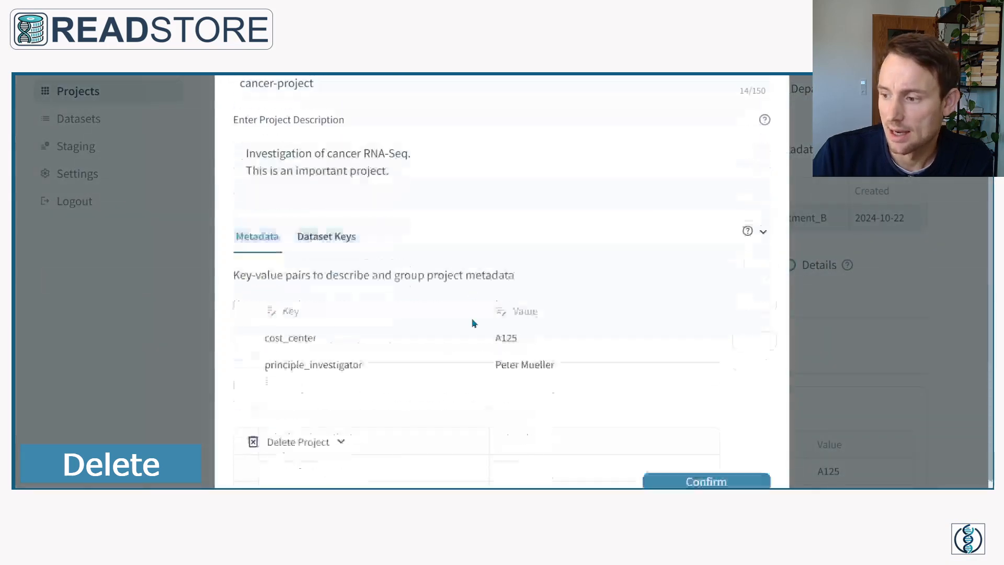
left_click(304, 431)
left_click(283, 453)
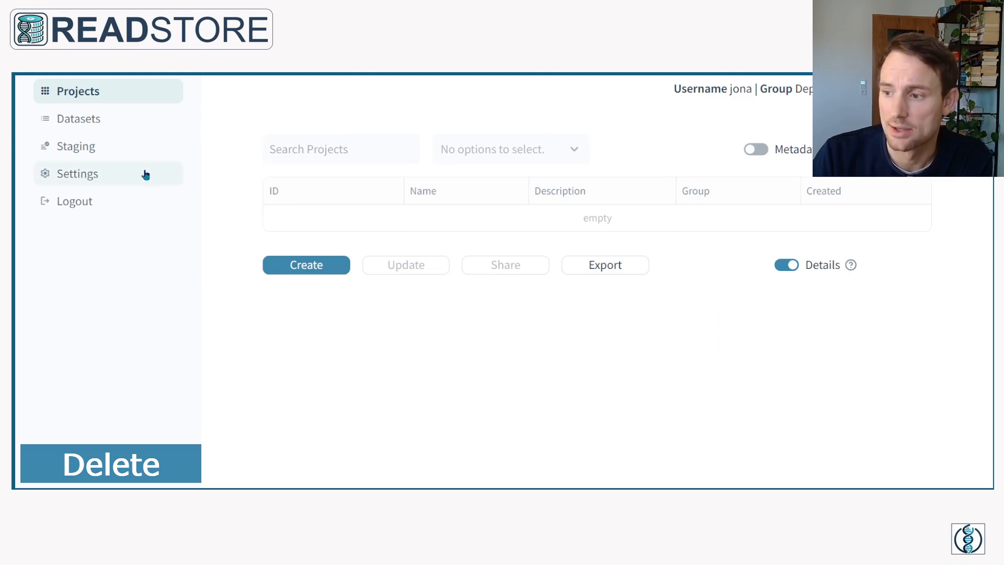
Step: Delete the dataset tumor_rep3 through its update form and confirm the deletion
left_click(124, 126)
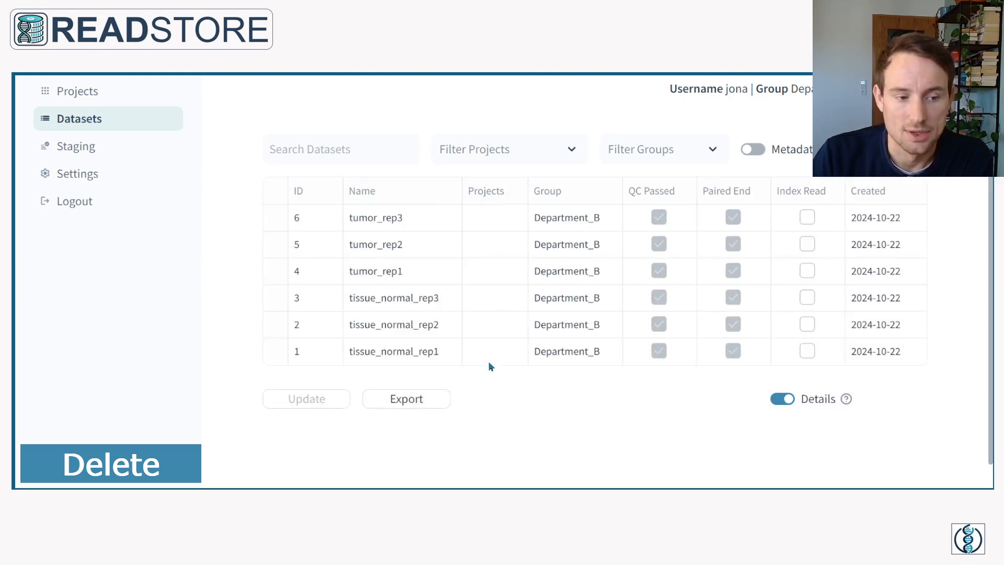
left_click(276, 217)
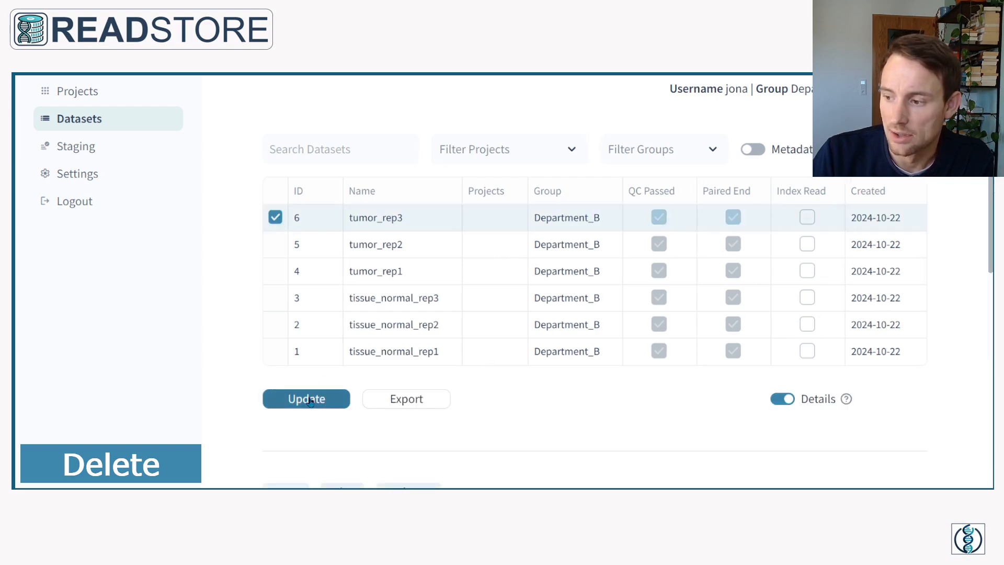
left_click(316, 398)
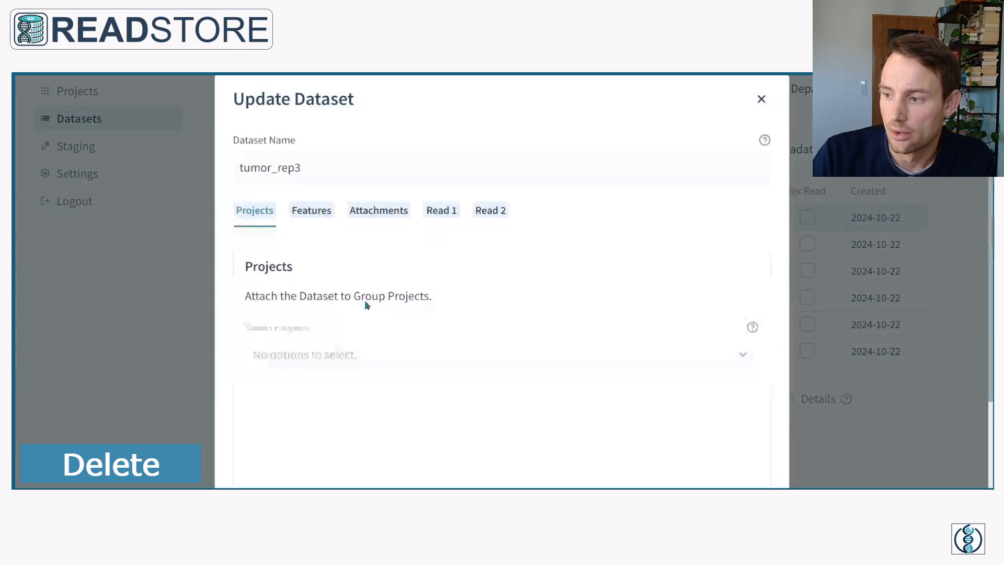
scroll(471, 428, "down", 3)
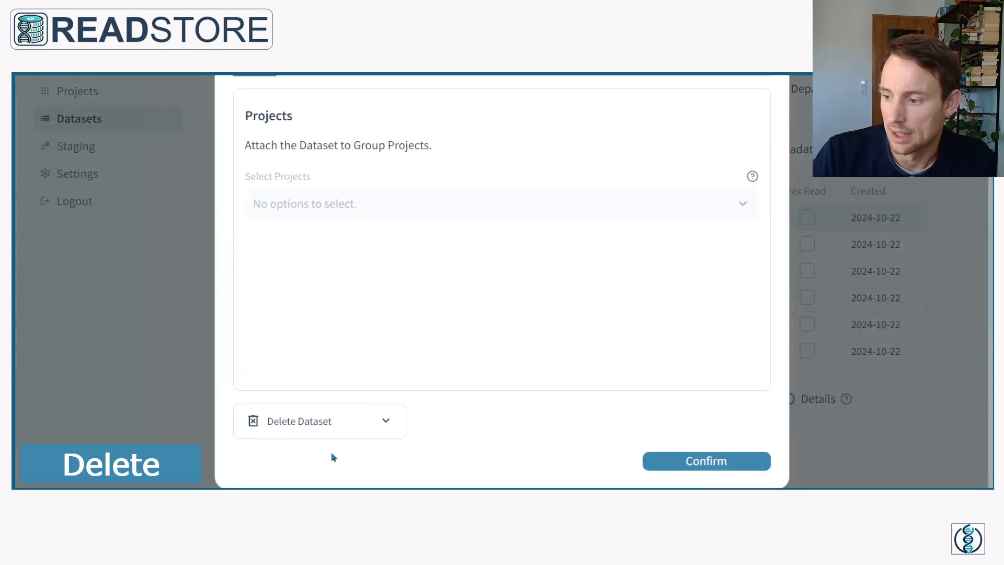
left_click(332, 426)
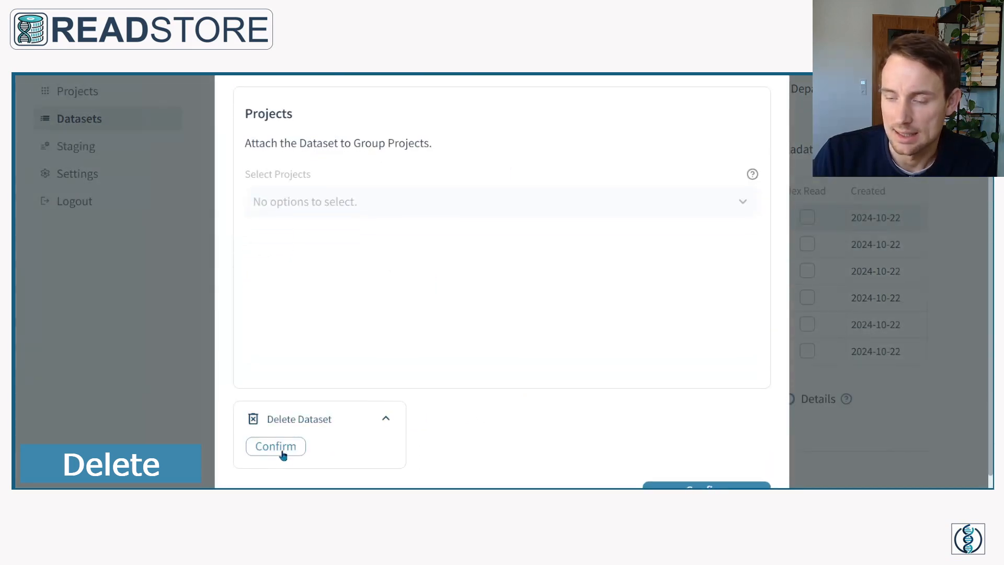
left_click(282, 451)
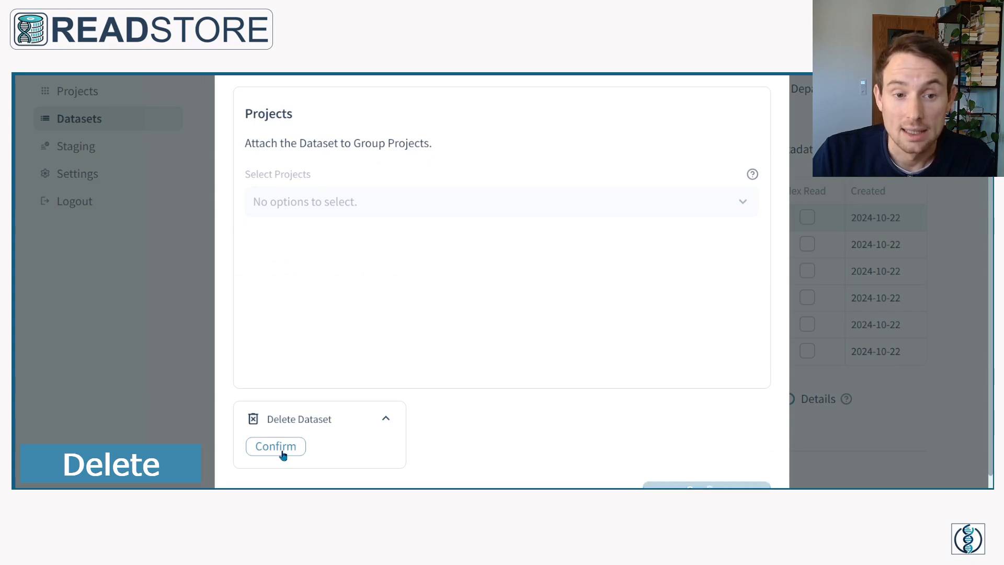